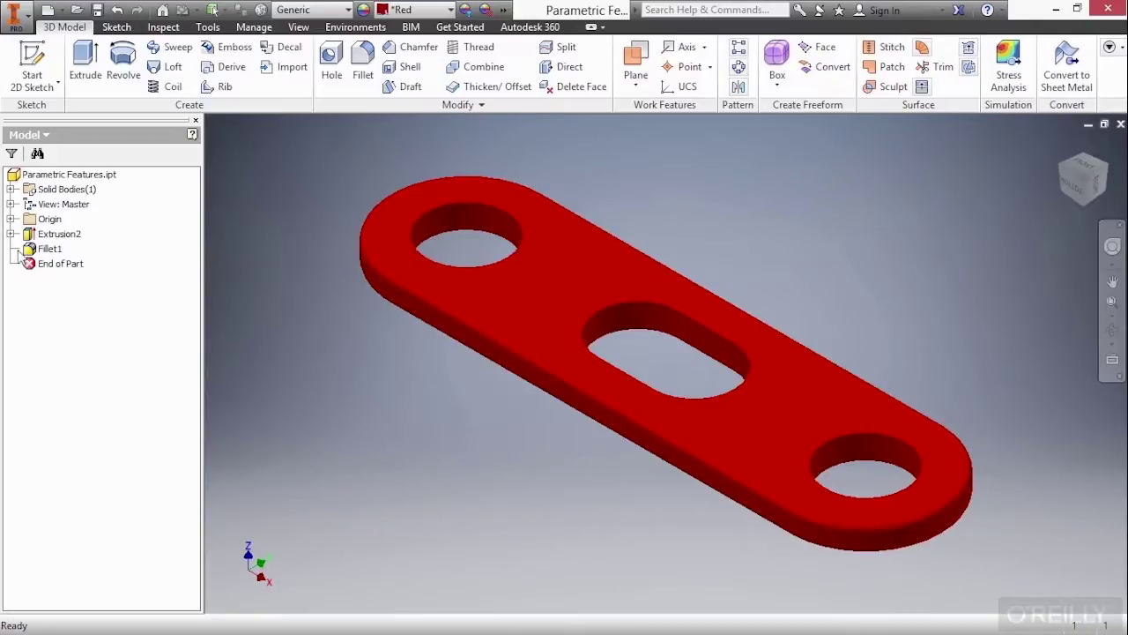
Step: Expand Extrusion2 in the browser and preview the Sketch1 and Fillet1 geometry
left_click(10, 233)
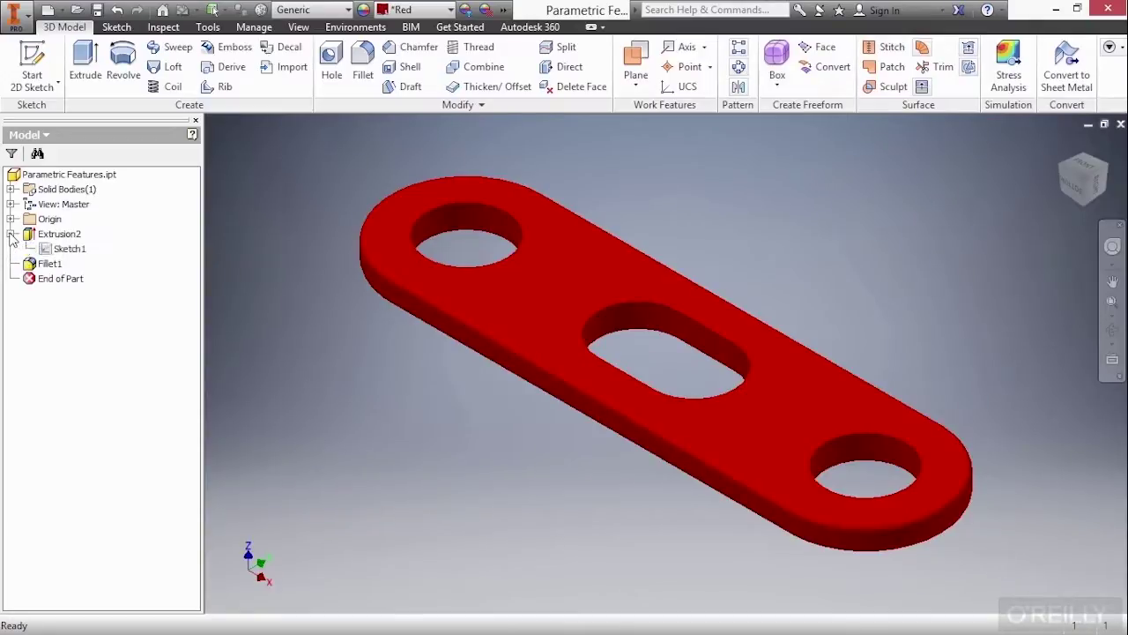
left_click(58, 251)
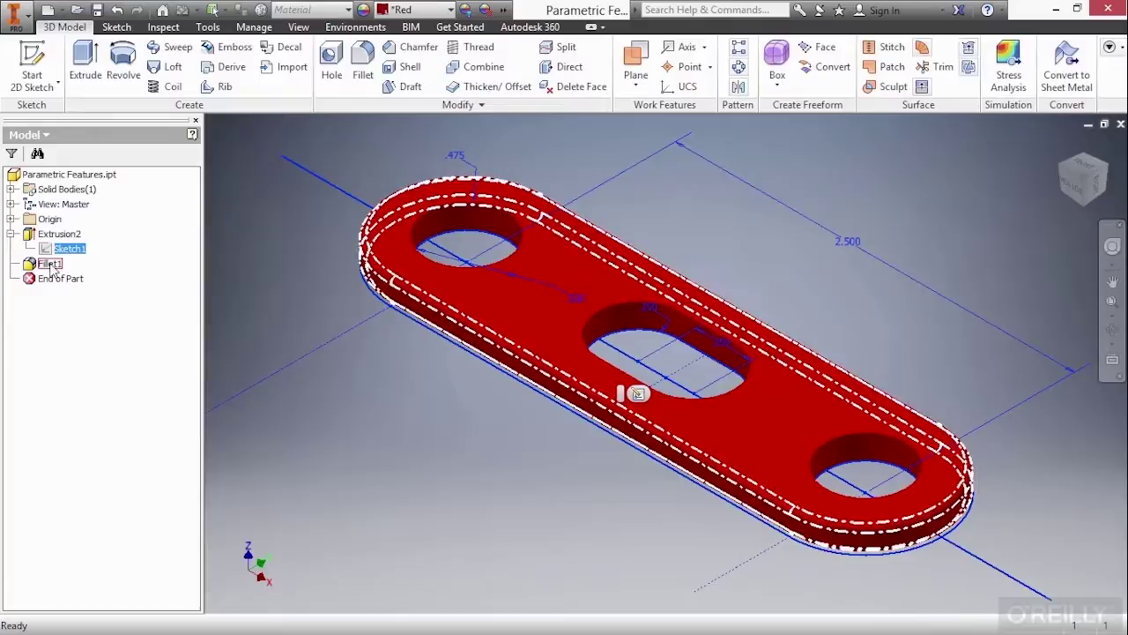
left_click(52, 265)
left_click(73, 322)
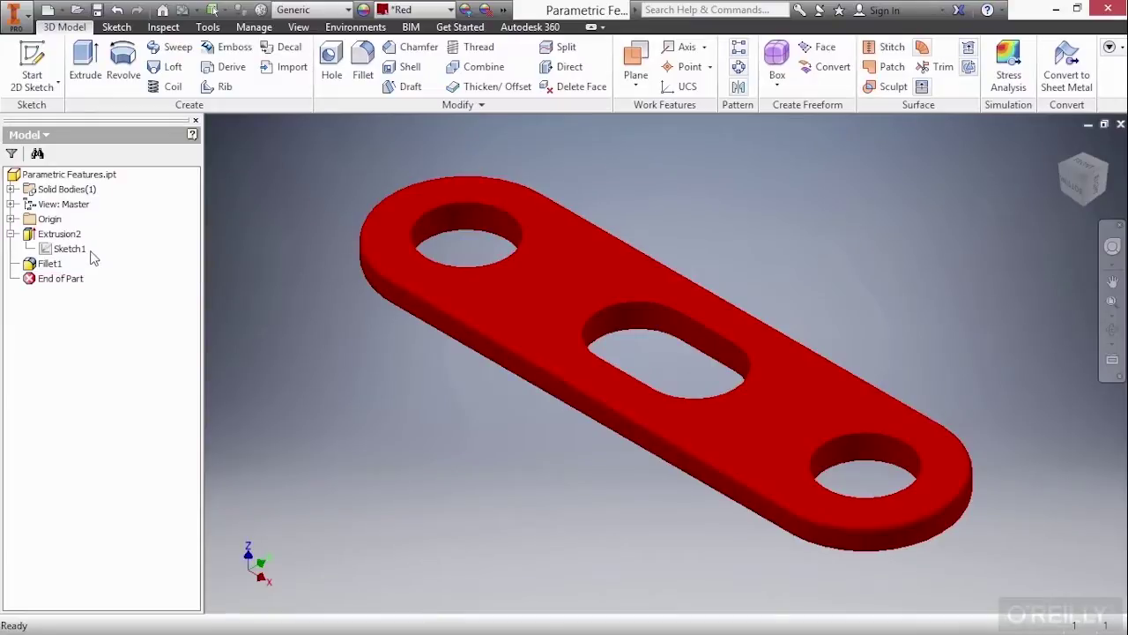
mouse_move(78, 256)
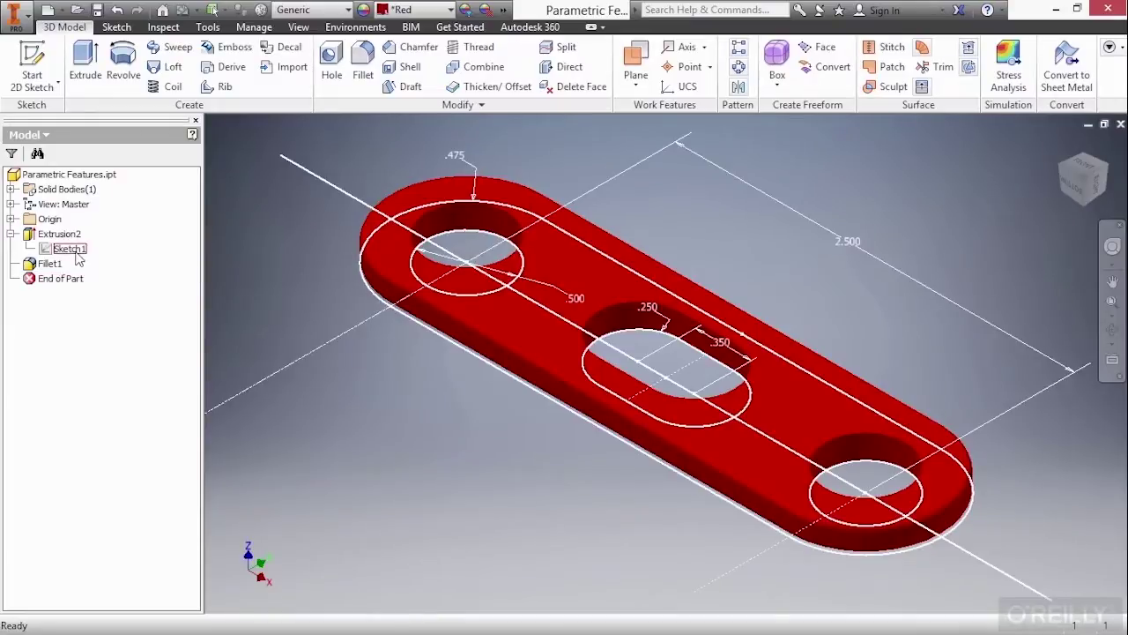
Step: Edit Sketch1 with the origin shown, framing the view on the 2.500 dimension
double_click(76, 254)
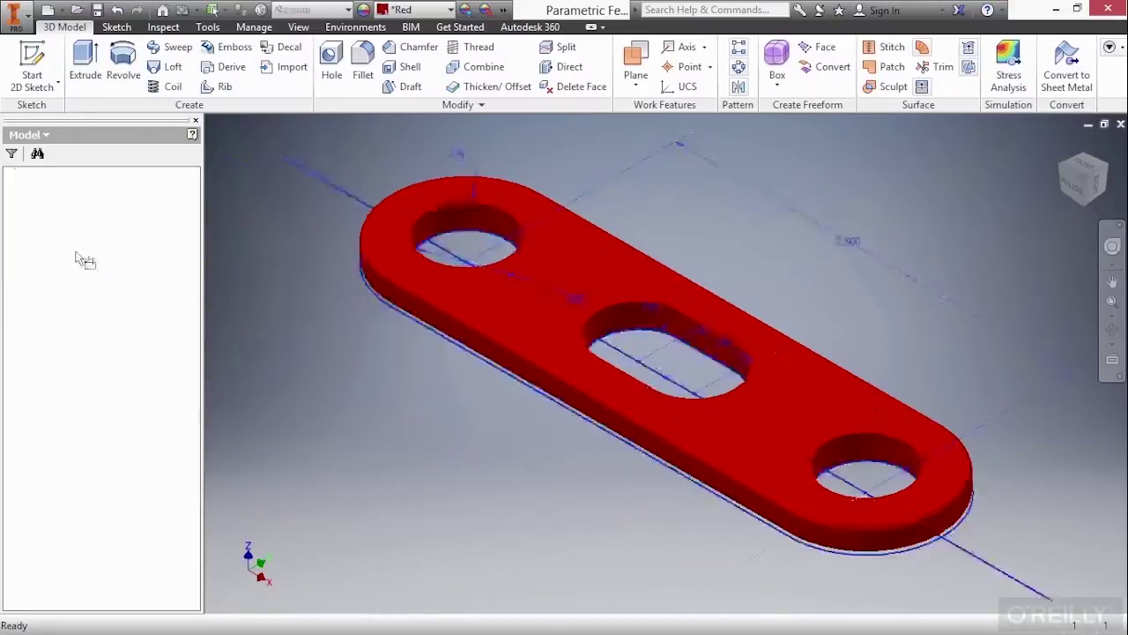
middle_click_drag(487, 474, 493, 540)
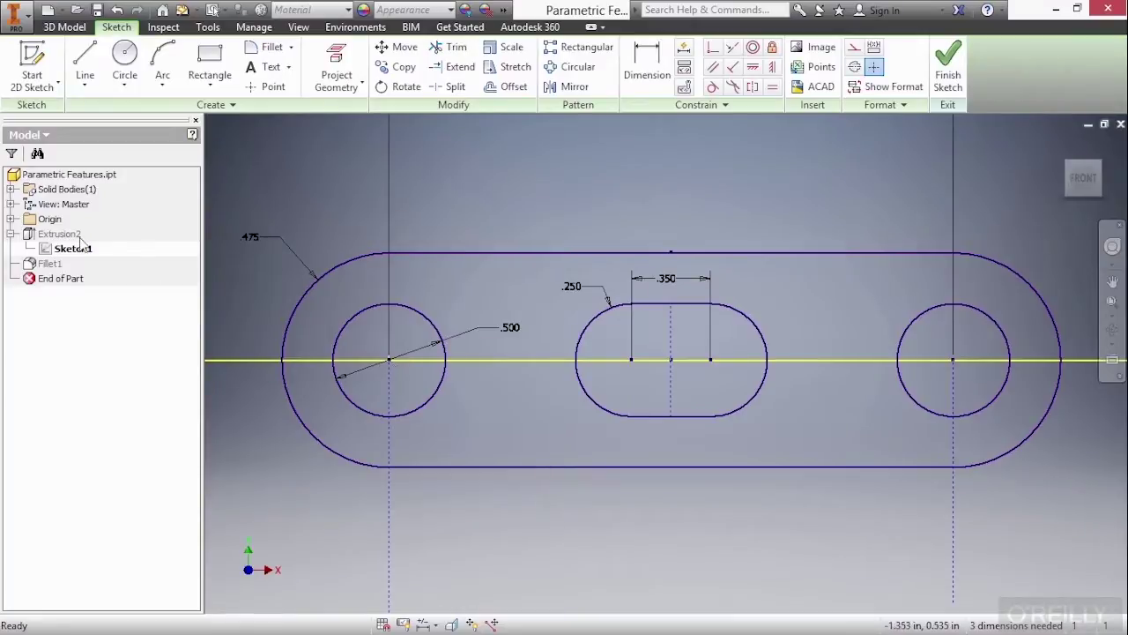
left_click(11, 218)
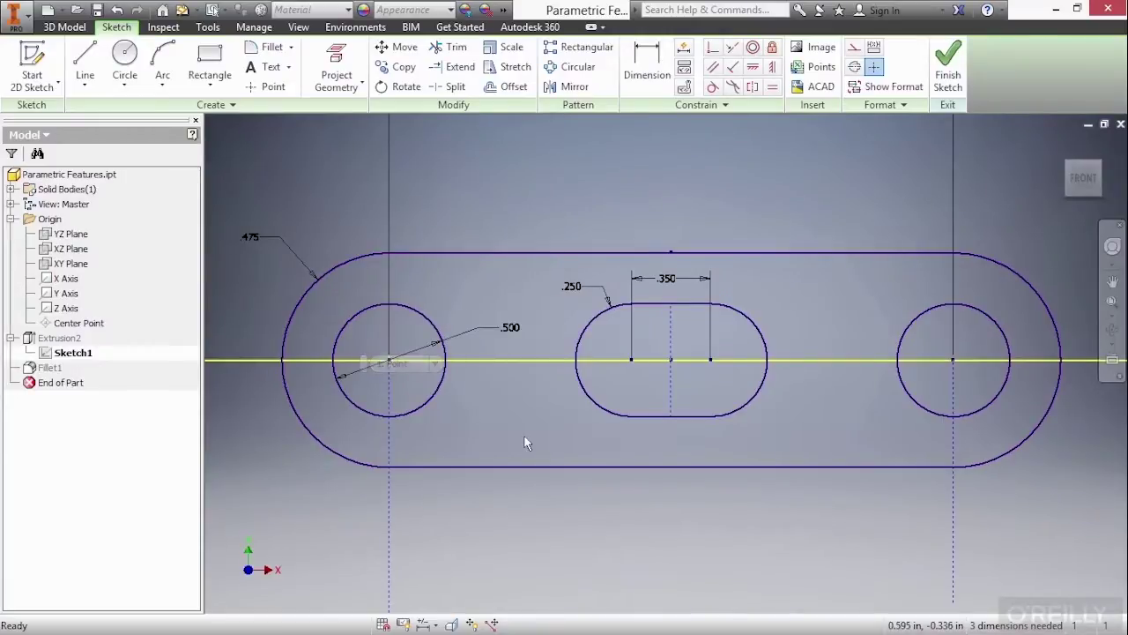
scroll(526, 441, "up", 2)
middle_click_drag(598, 258, 582, 303)
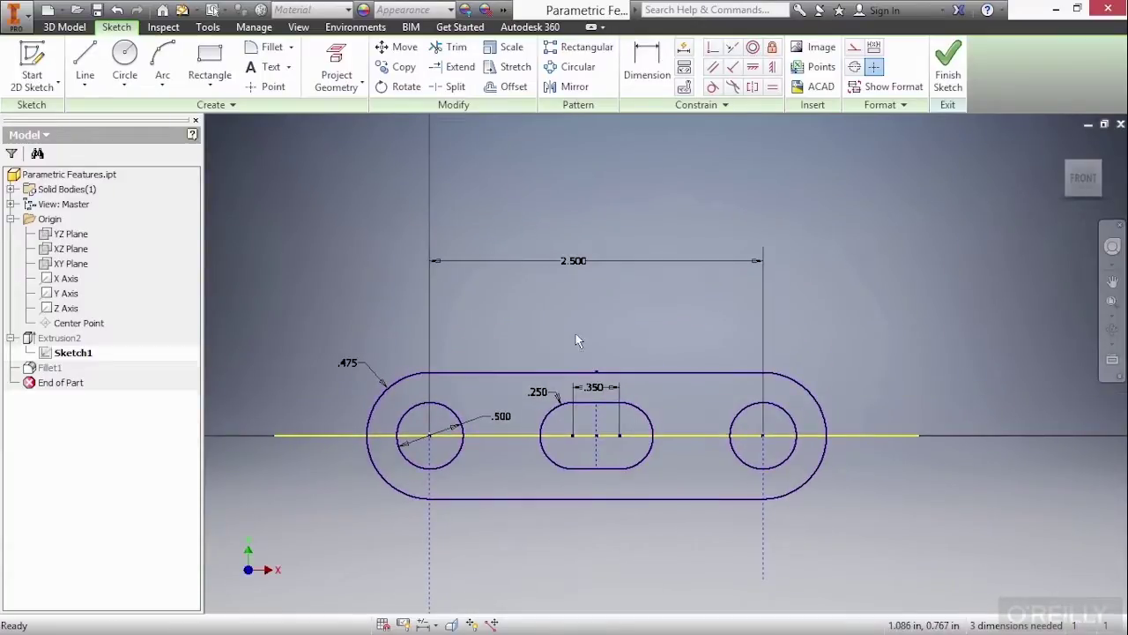
Step: Change the hole-centre spacing dimension from 2.500 to 3
double_click(572, 261)
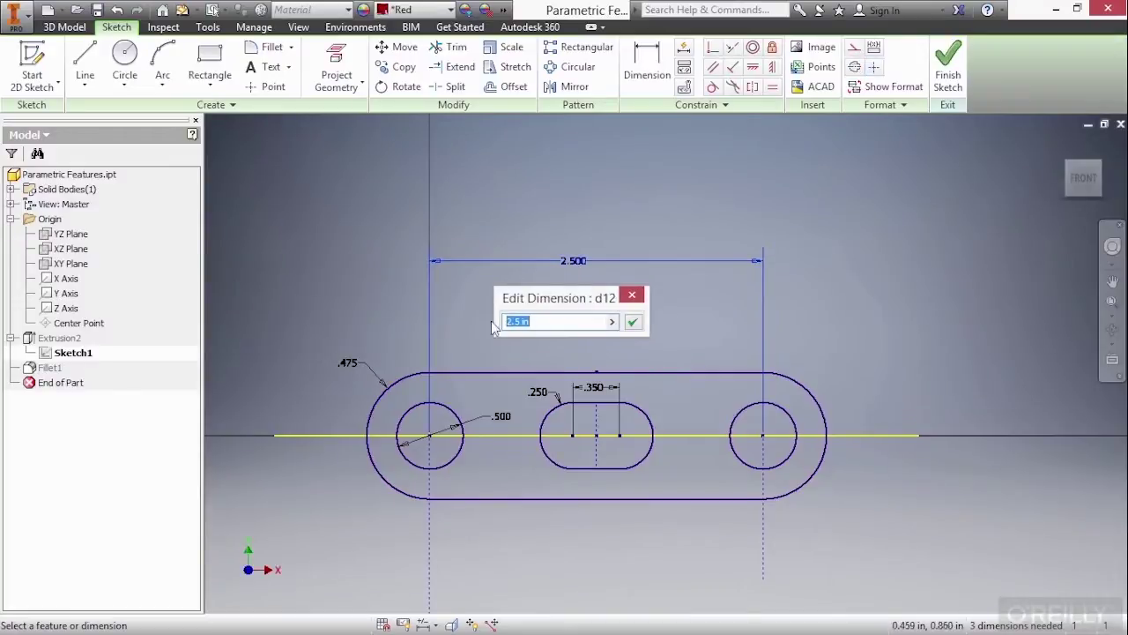
type("3")
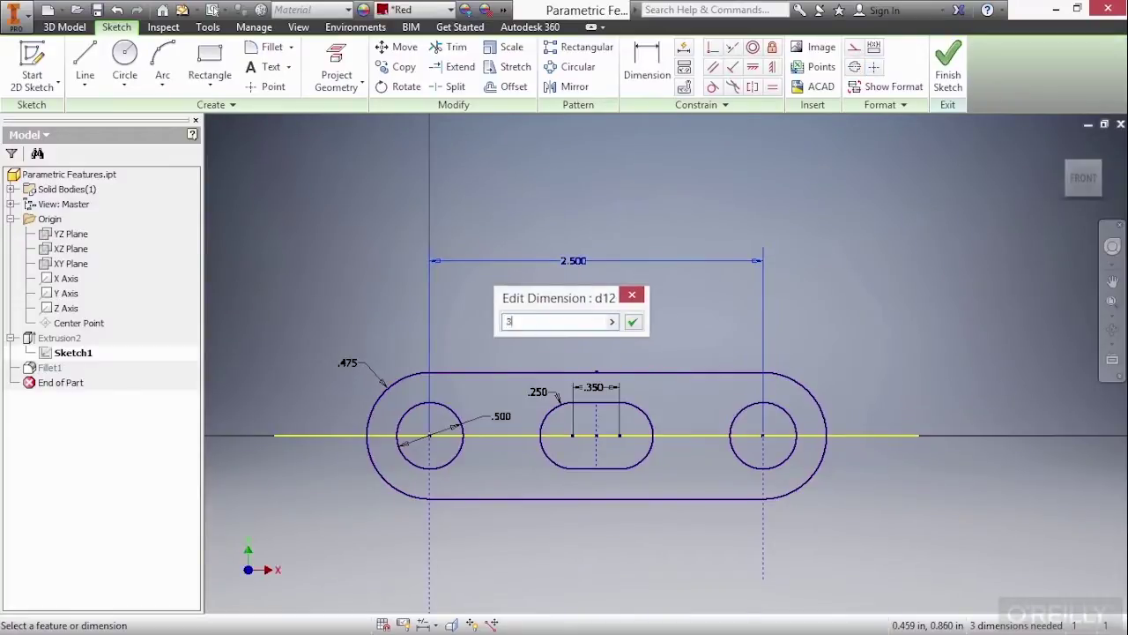
left_click(632, 323)
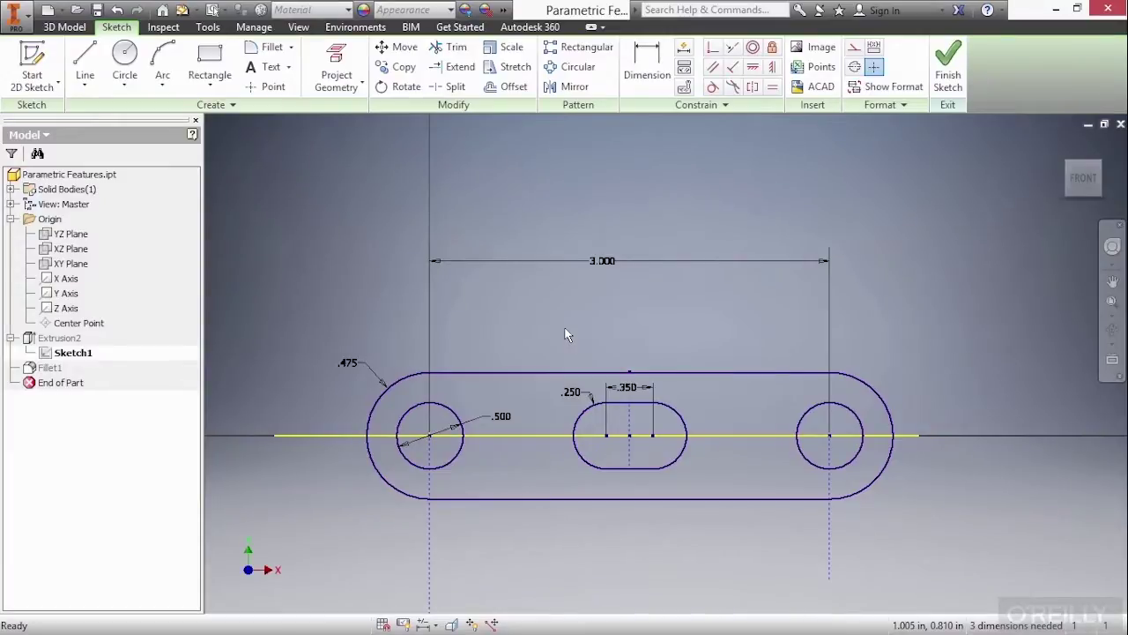
double_click(502, 420)
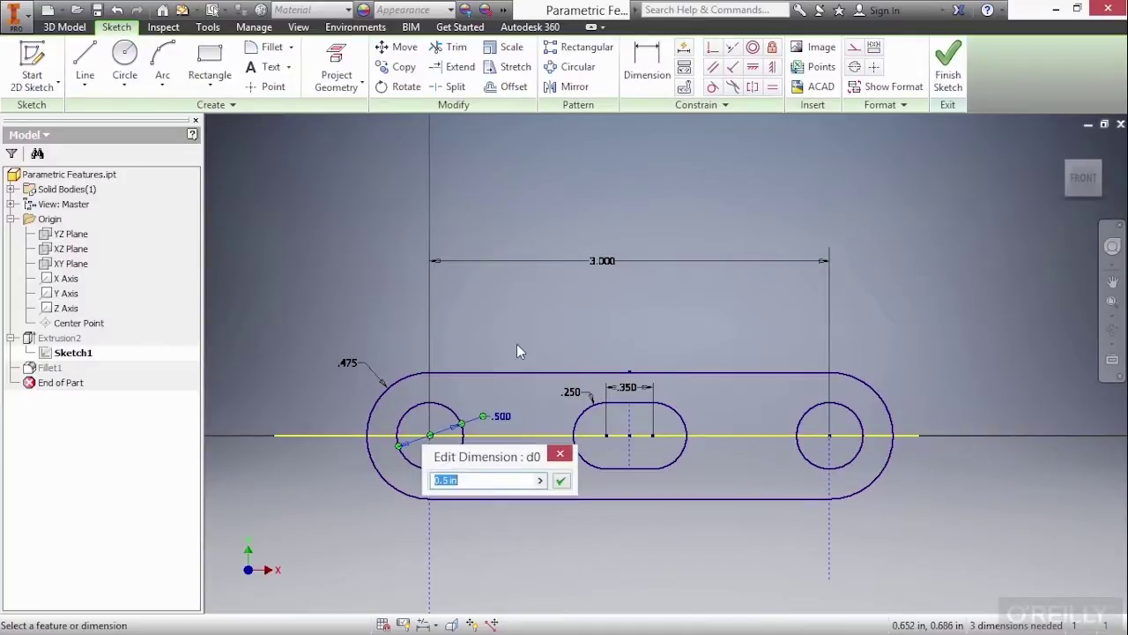
type(".375")
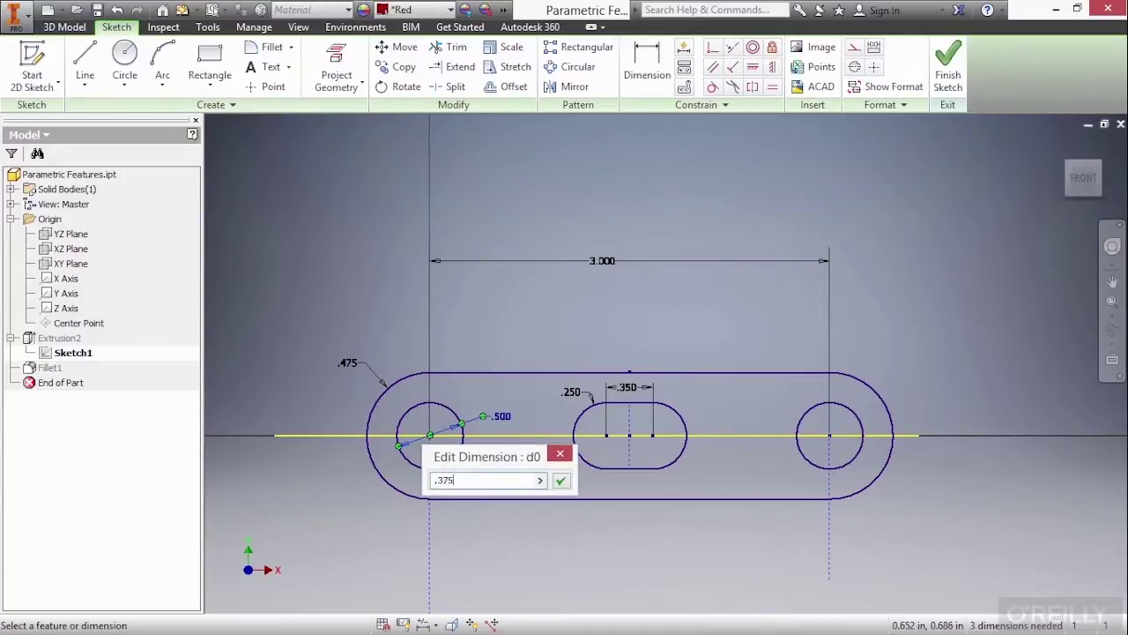
left_click(561, 481)
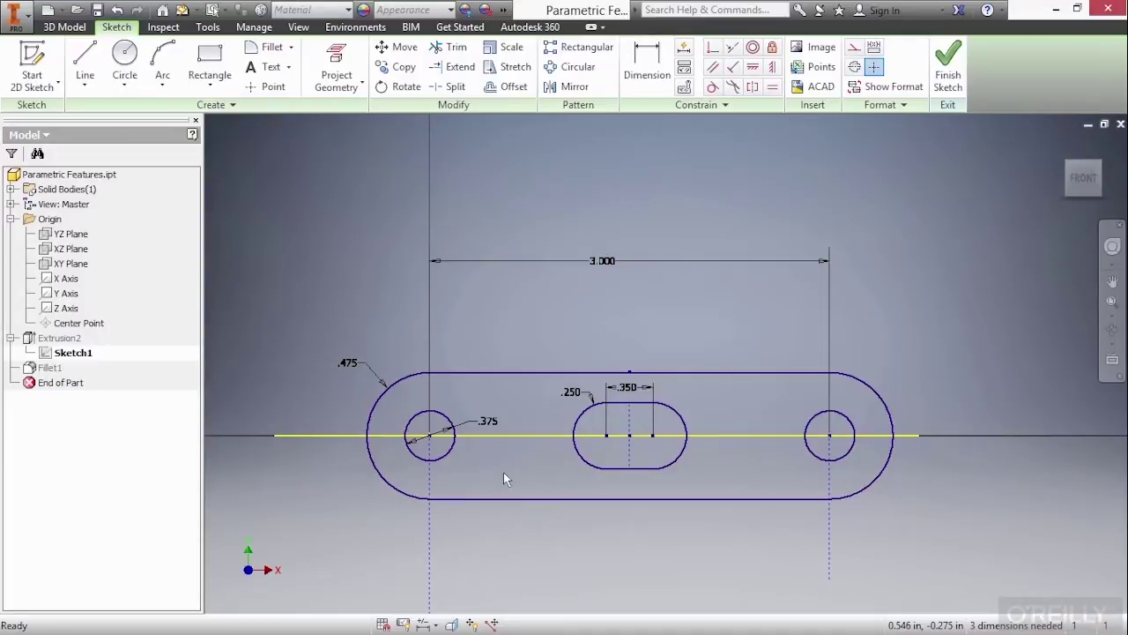
double_click(489, 421)
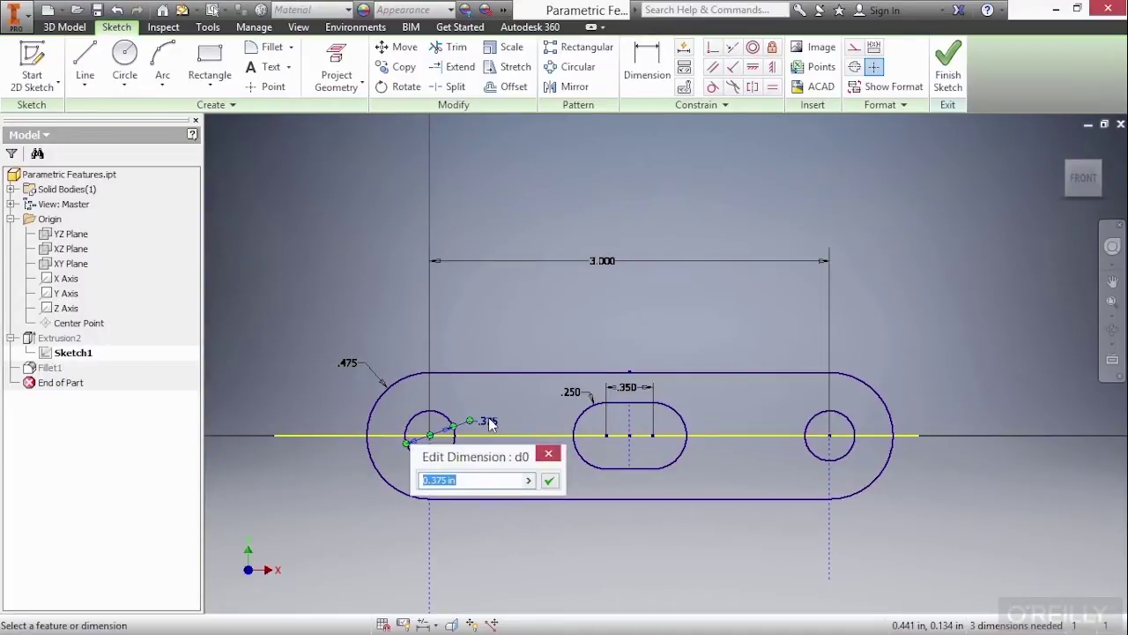
type(".")
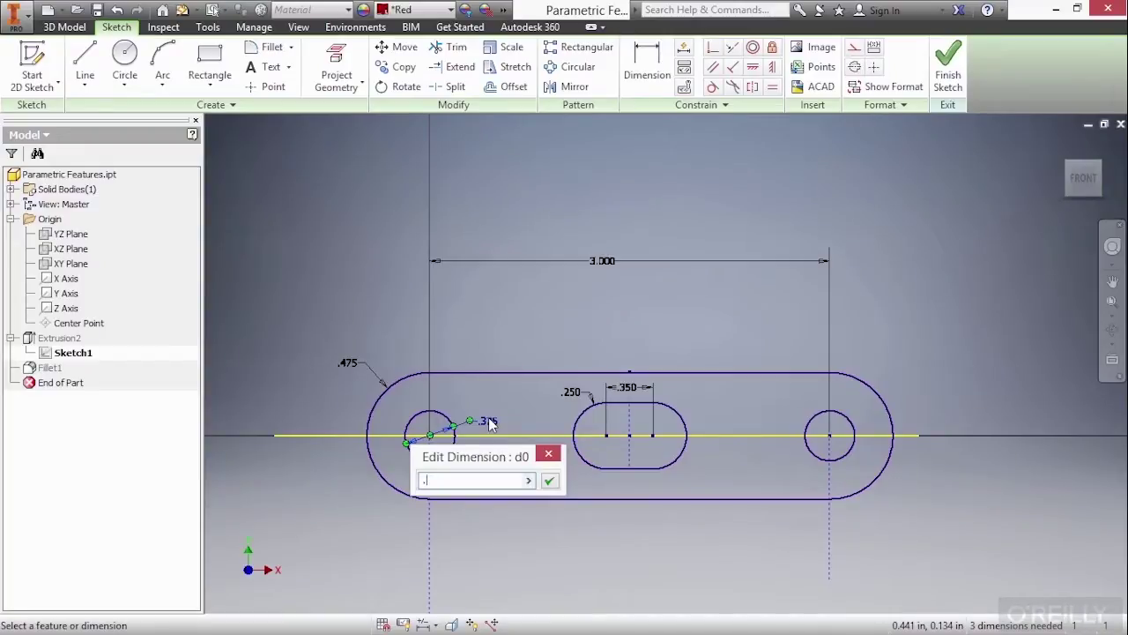
type("5")
key("Return")
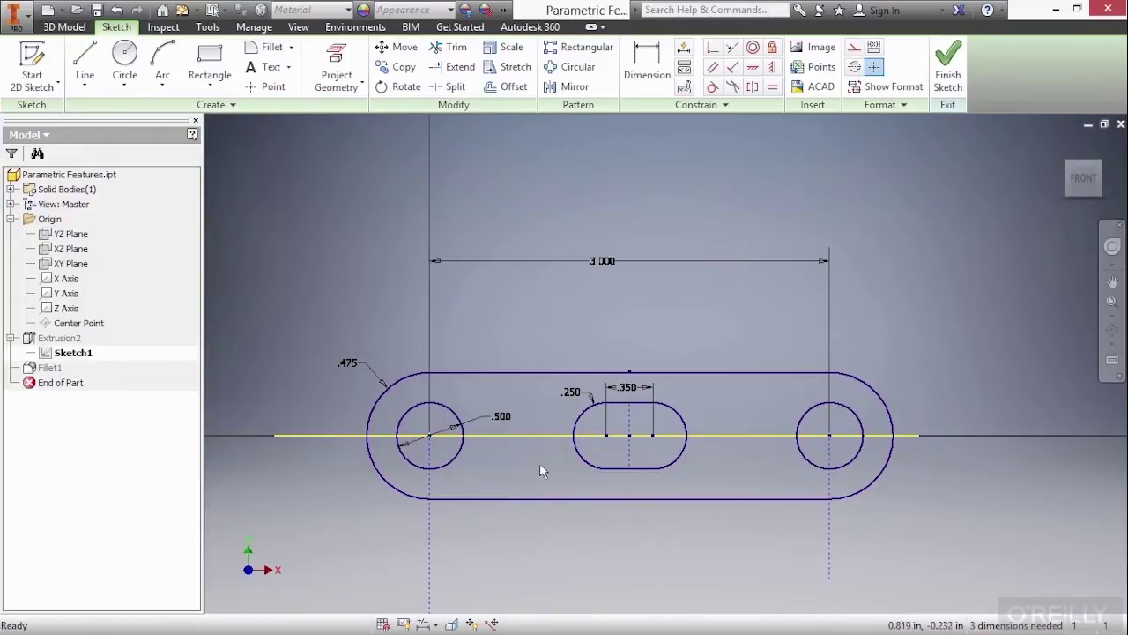
Step: Finish Sketch1 to rebuild the 3D link bar with the longer profile
right_click(542, 305)
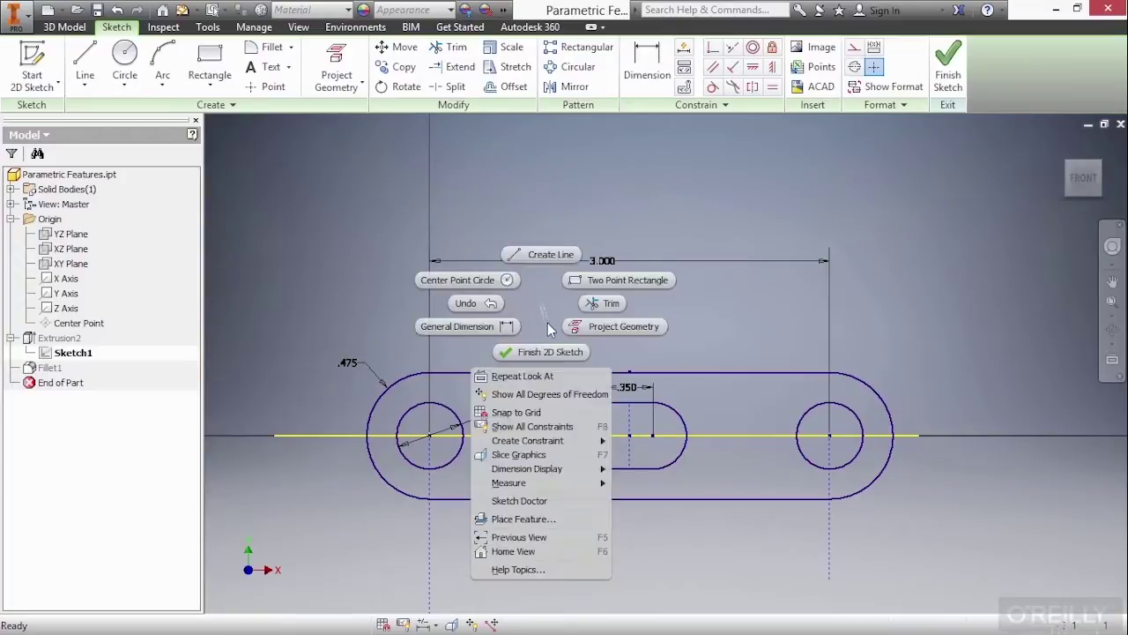
left_click(543, 352)
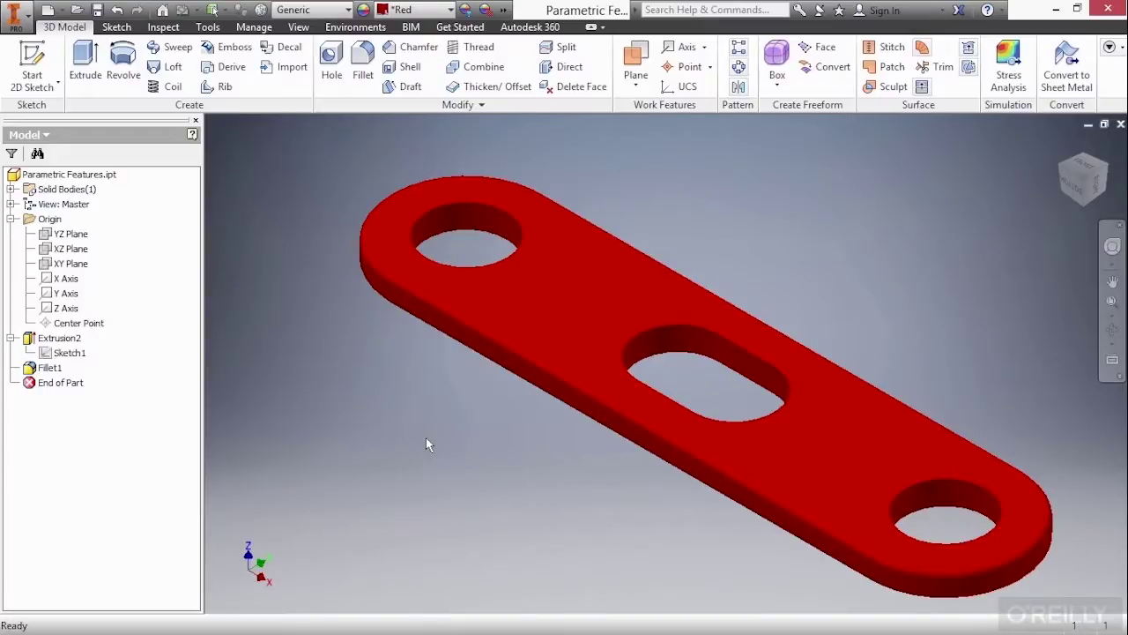
Step: Change Extrusion2's distance from 0.15 in to .25 in
double_click(67, 340)
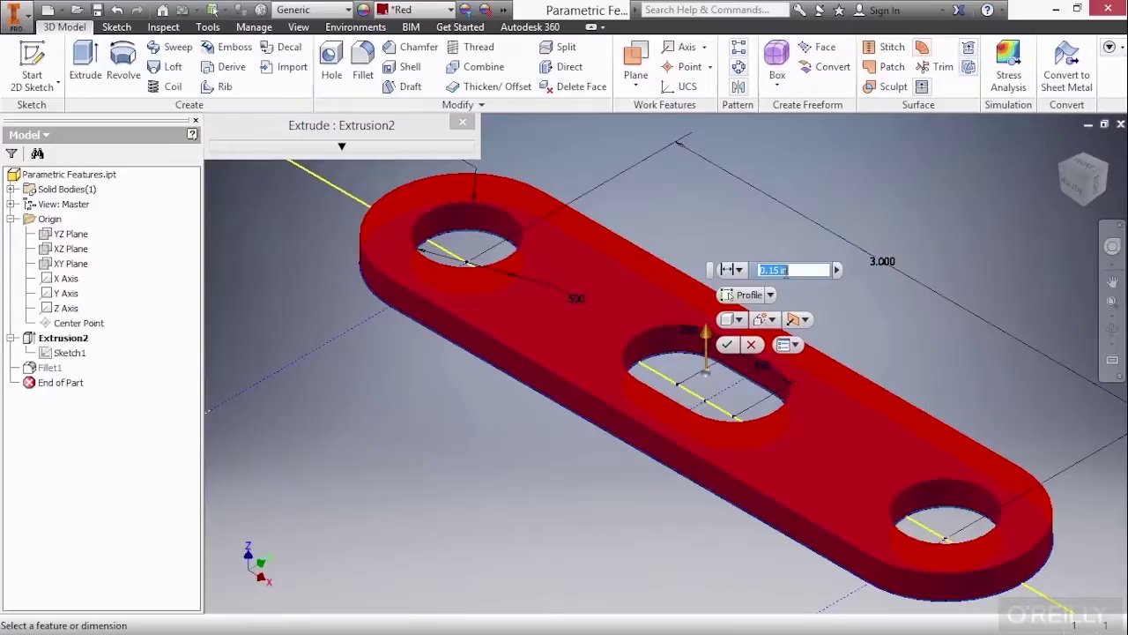
left_click(793, 270)
key("ctrl+a")
type(".25")
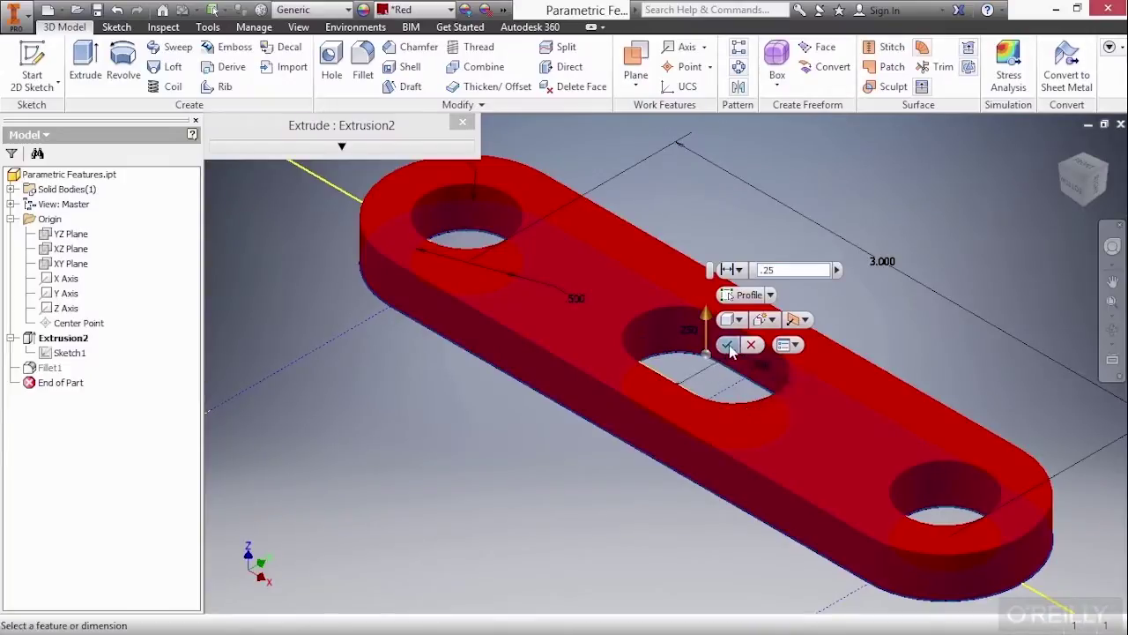
left_click(728, 346)
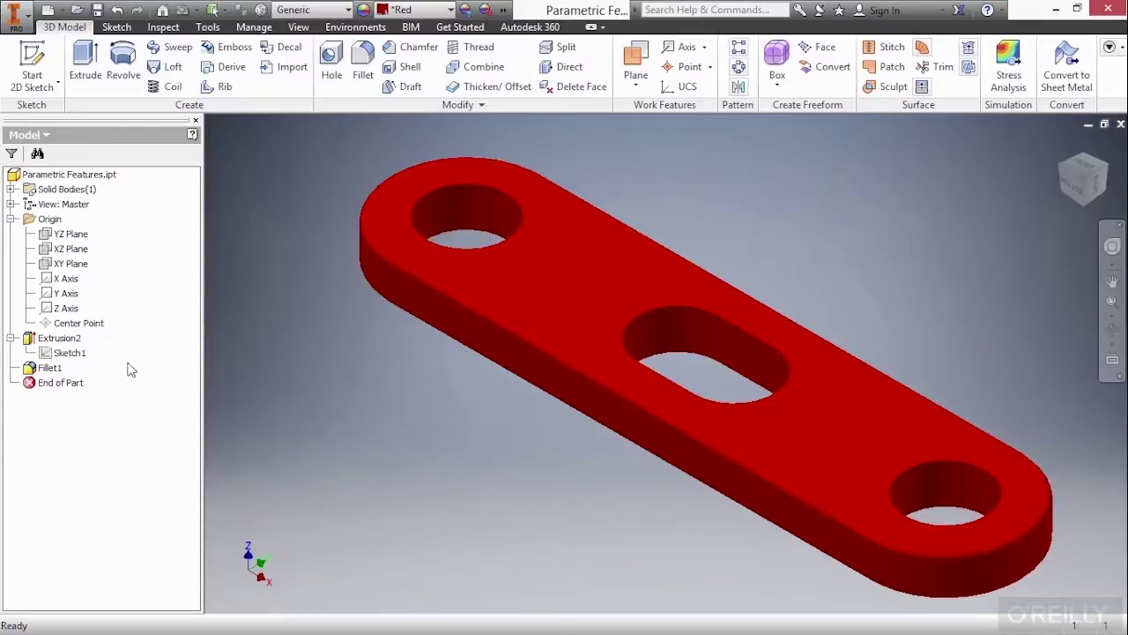
Step: Show the model dimensions on the part and change the 3.000 length to 3.5
right_click(76, 342)
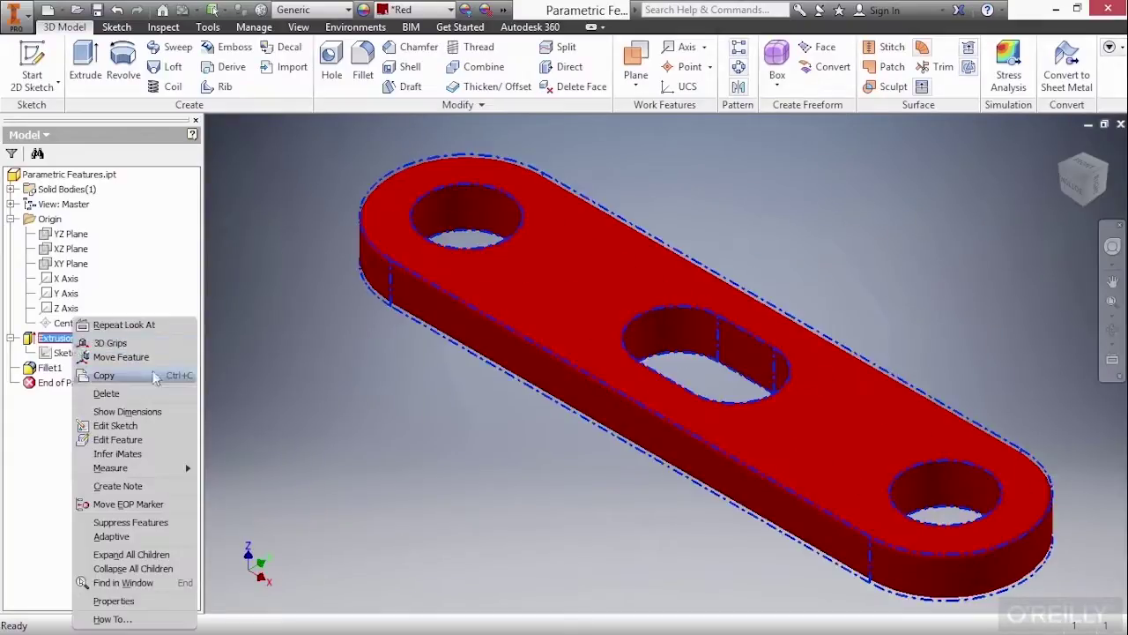
left_click(160, 411)
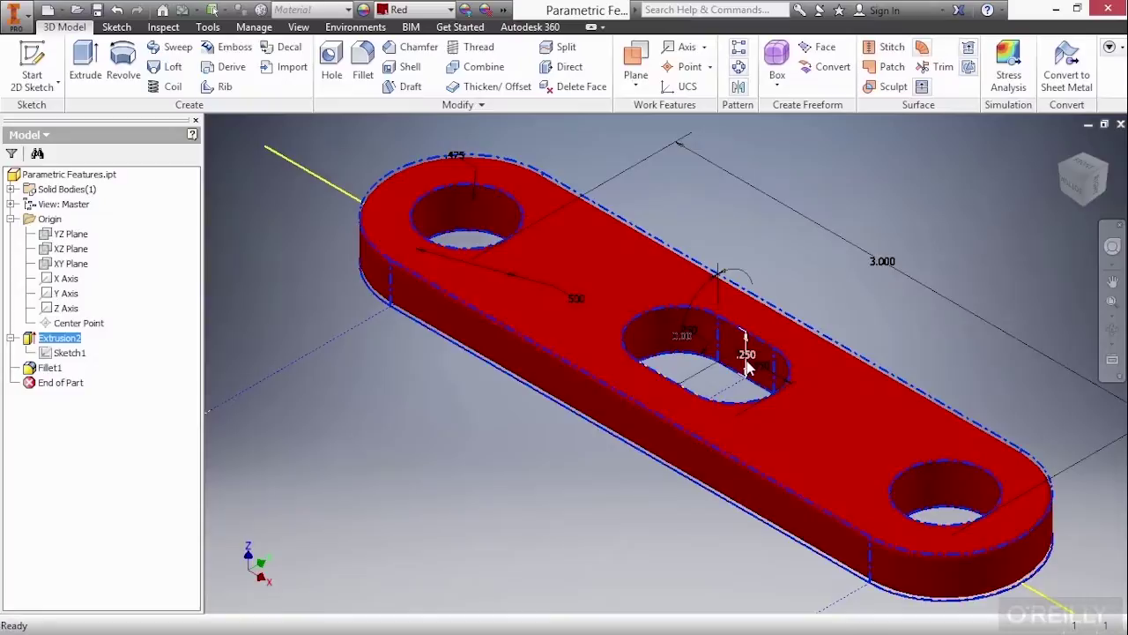
mouse_move(746, 369)
double_click(884, 273)
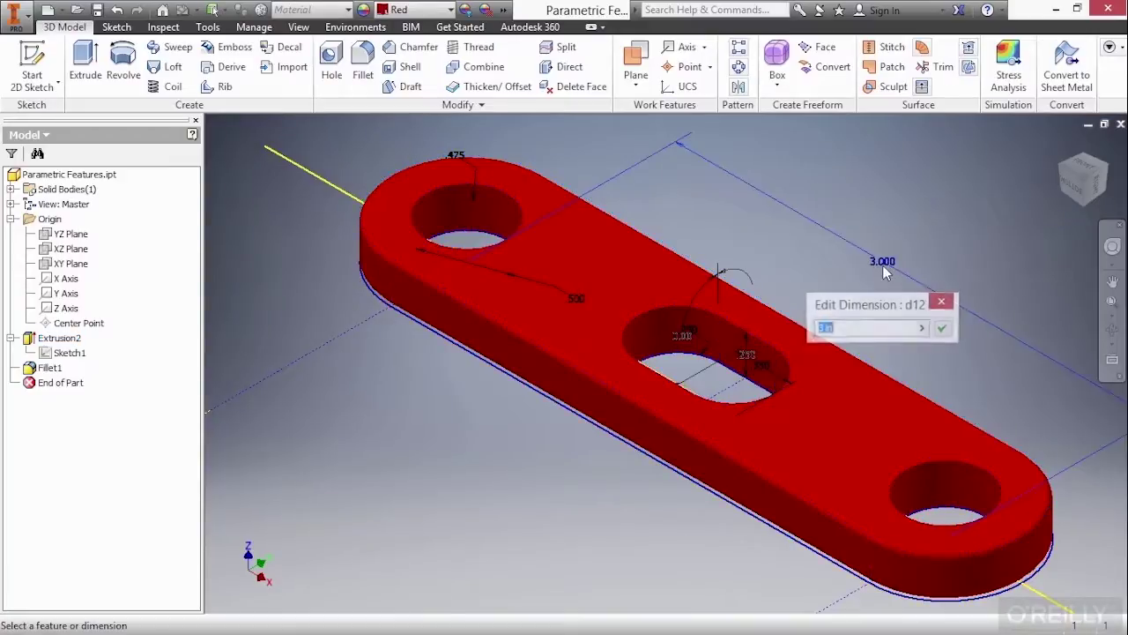
type("3.5")
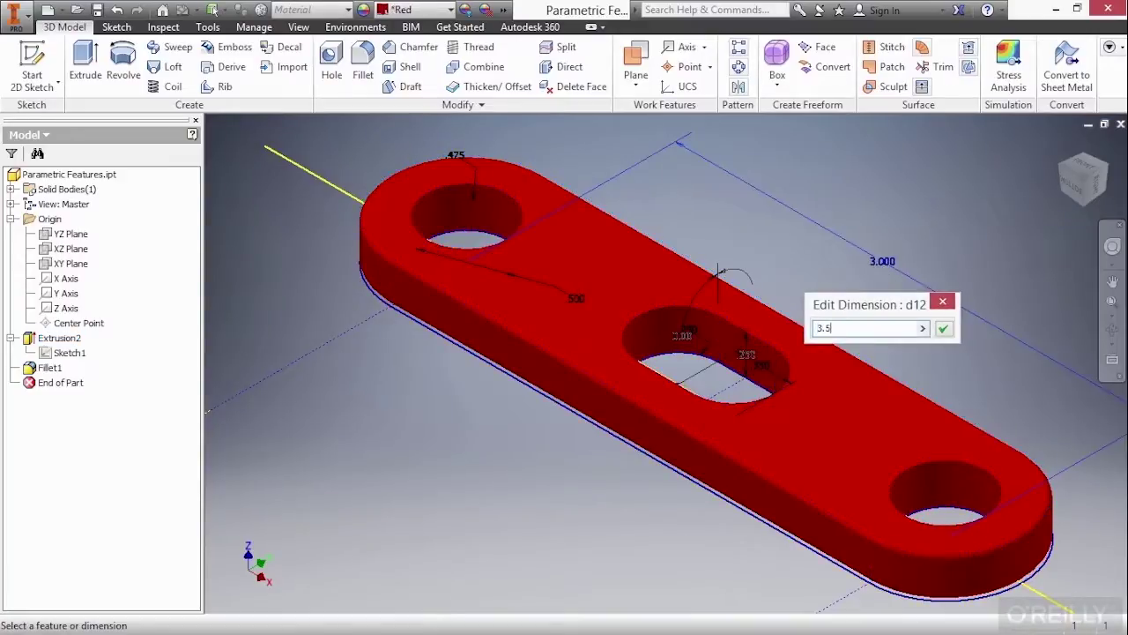
key("Return")
Step: Set the .500 dimension near the left hole to .375 and enter .125 for the thickness
middle_click_drag(898, 316, 832, 309)
left_click(507, 294)
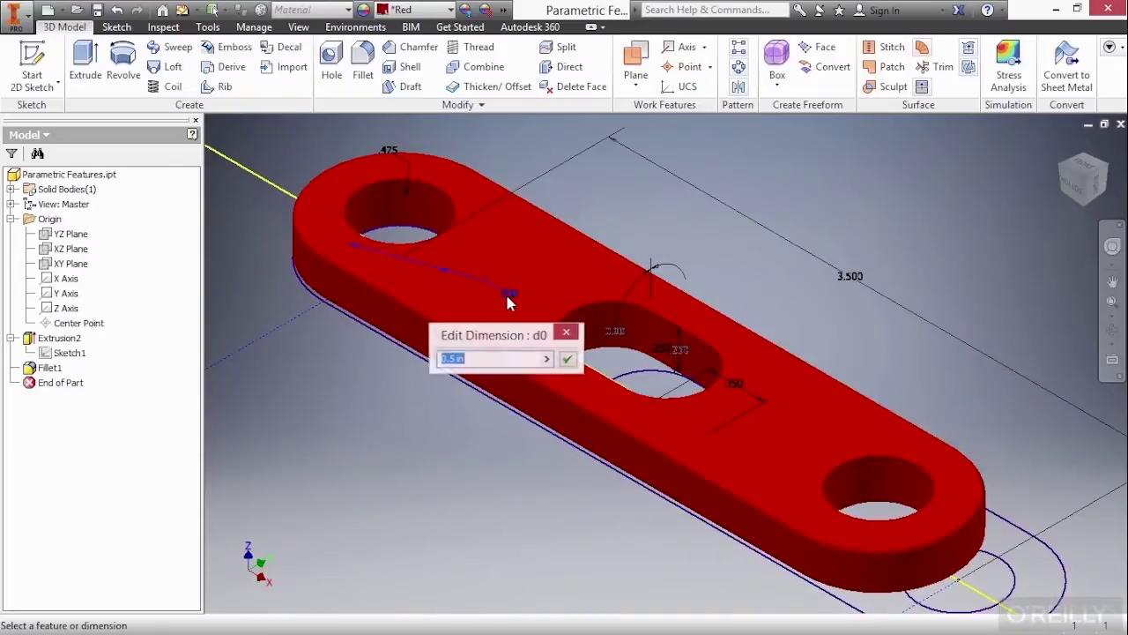
type(".375")
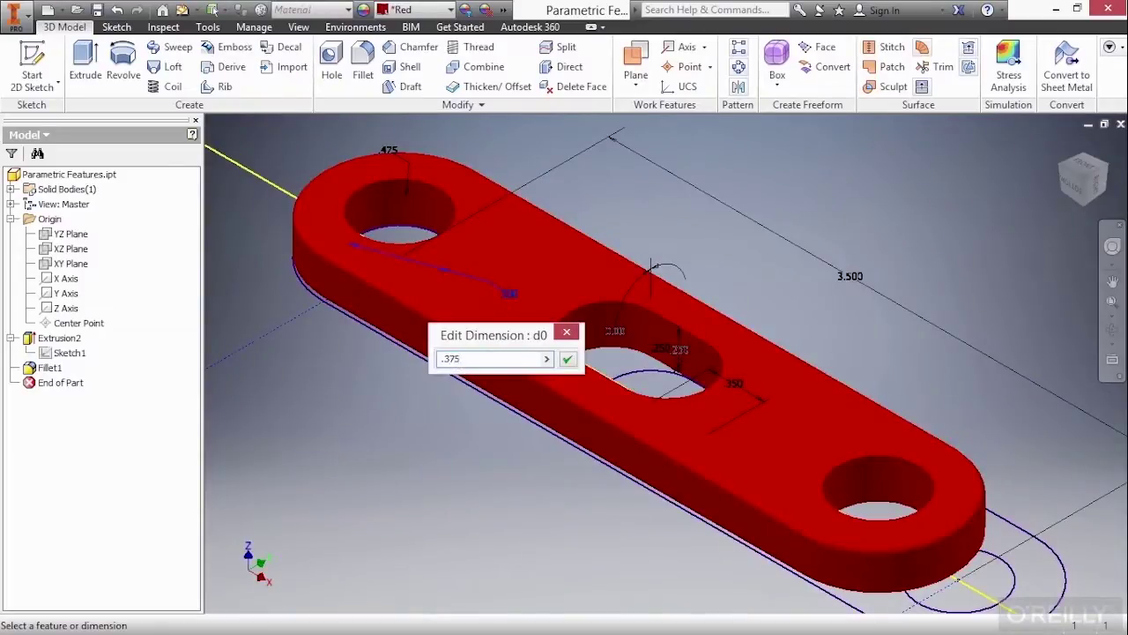
left_click(568, 359)
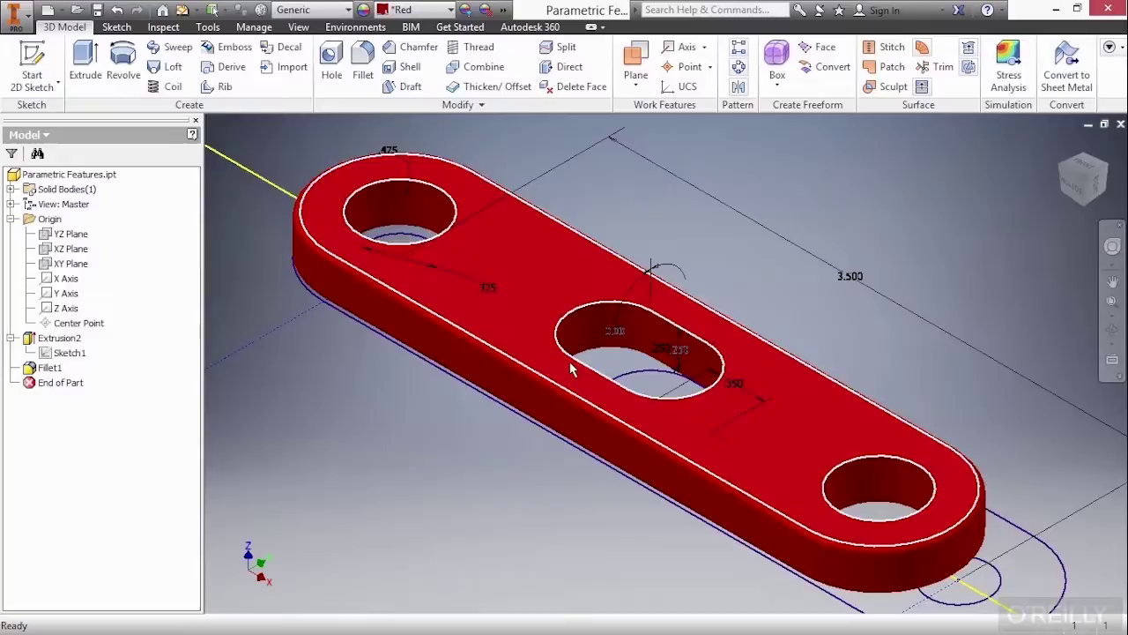
left_click(684, 355)
type(".125")
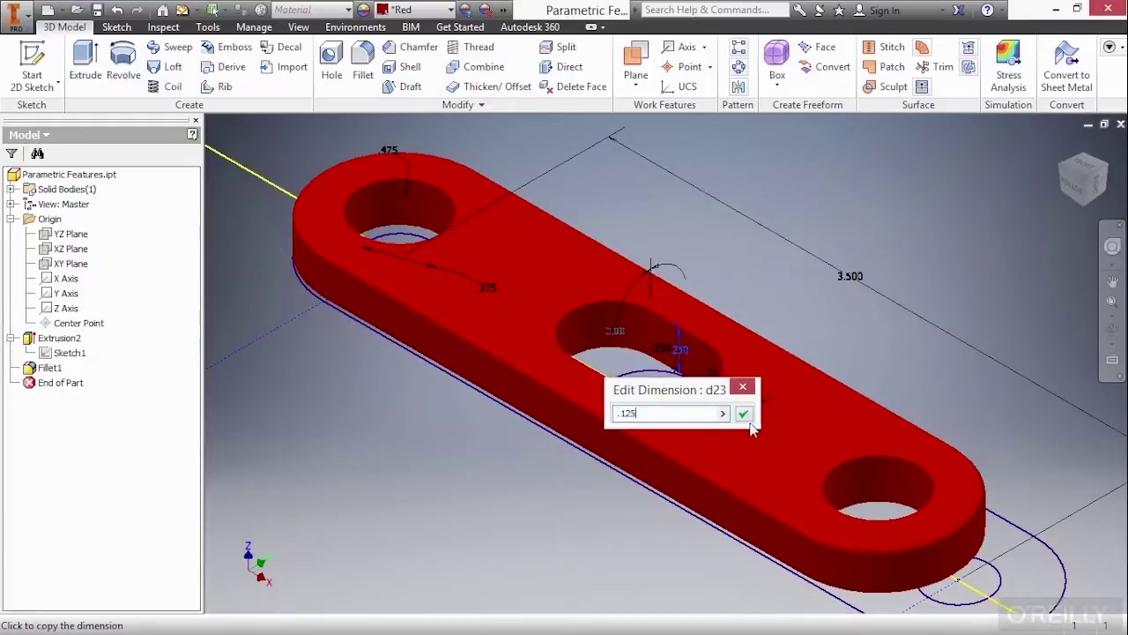
left_click_drag(759, 421, 819, 423)
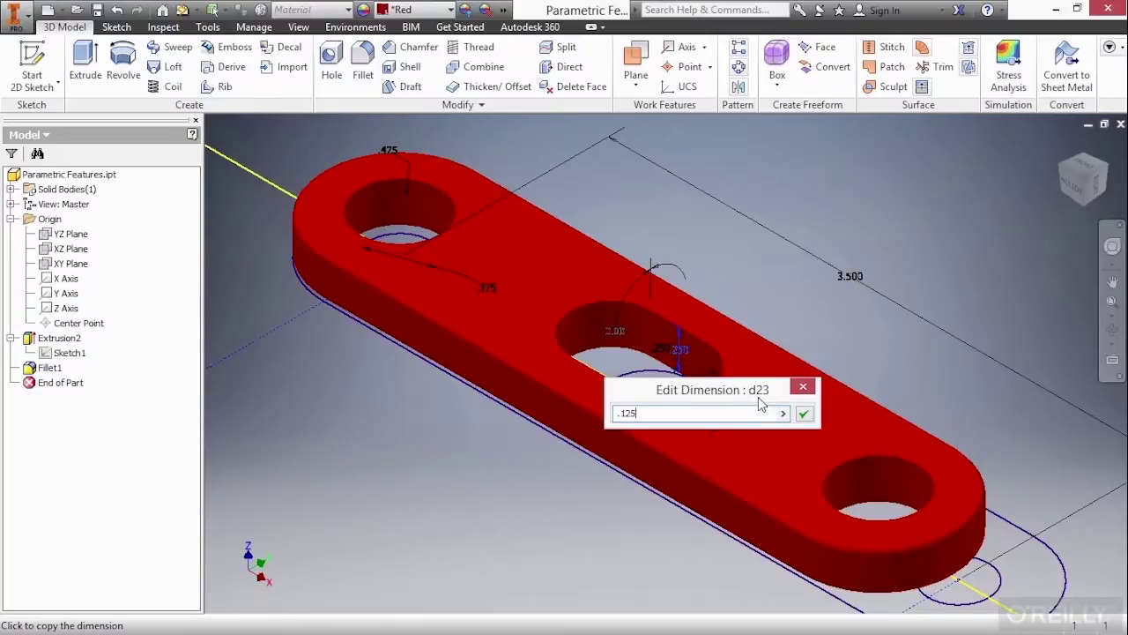
Step: Accept the .125 thickness and update the part to rebuild with all new dimensions
left_click(804, 413)
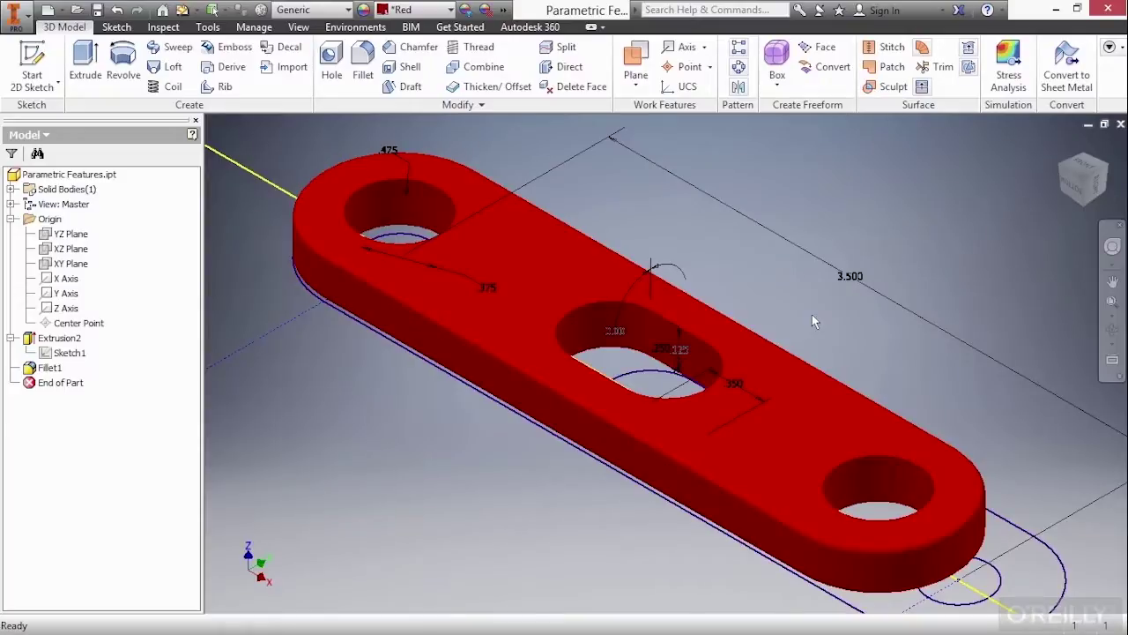
left_click(182, 10)
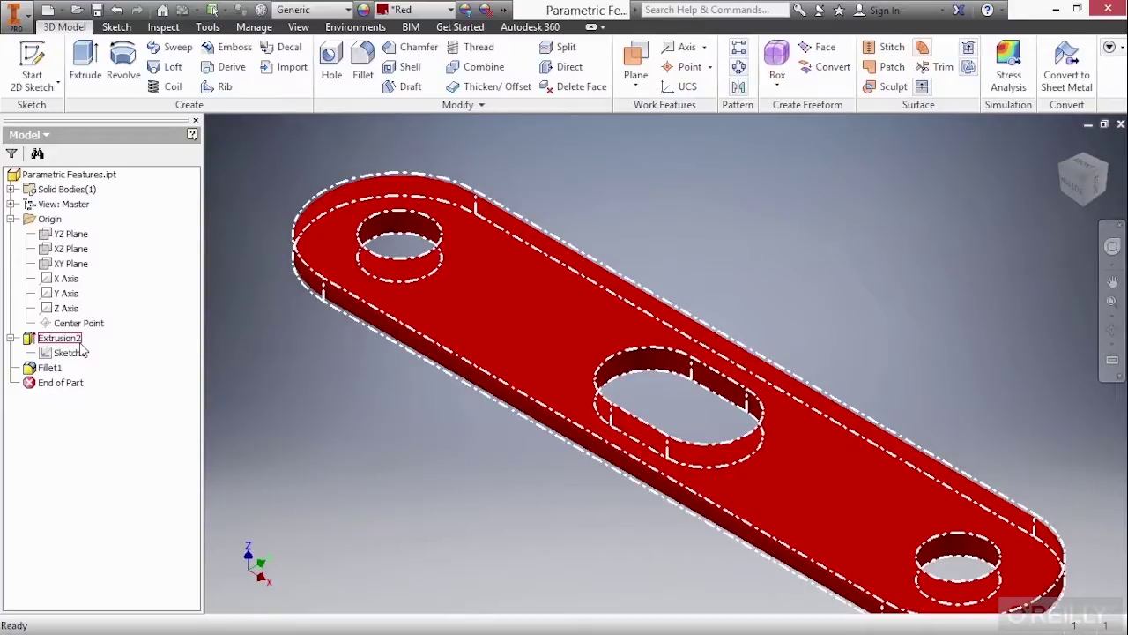
Step: Change Fillet1's radius to .125 in on its 8 edges
middle_click_drag(564, 536, 542, 479)
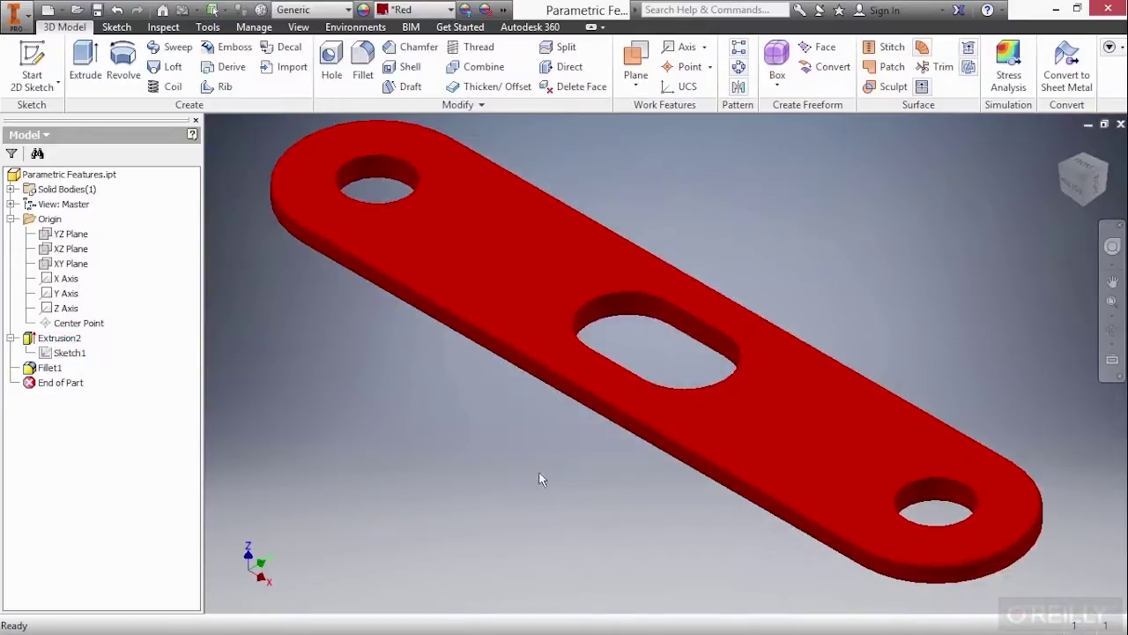
double_click(51, 371)
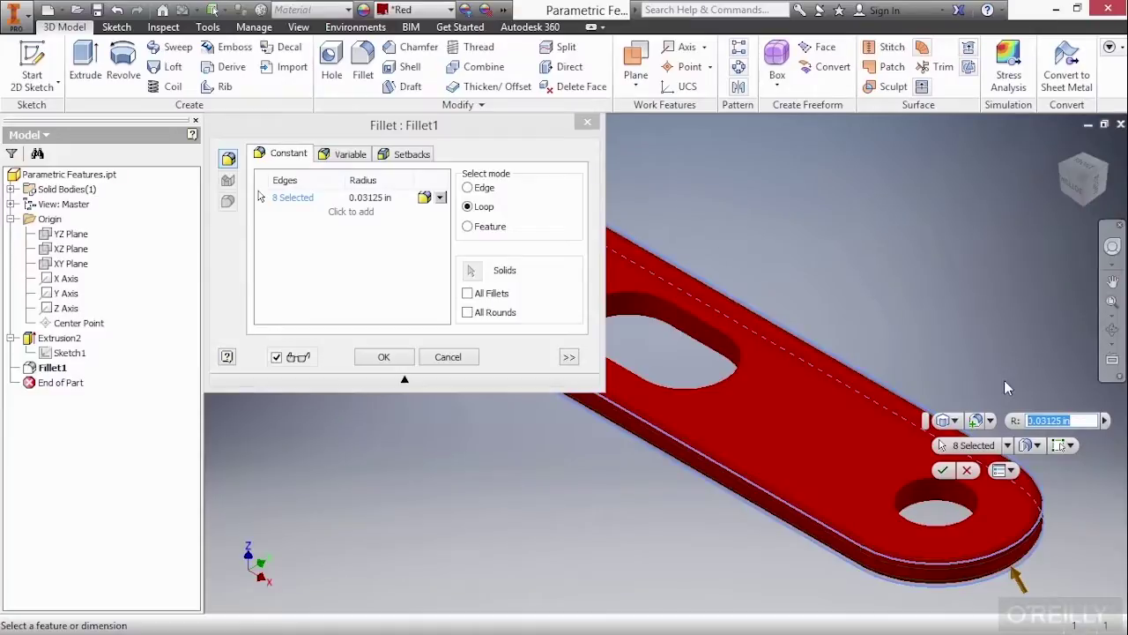
type(".125")
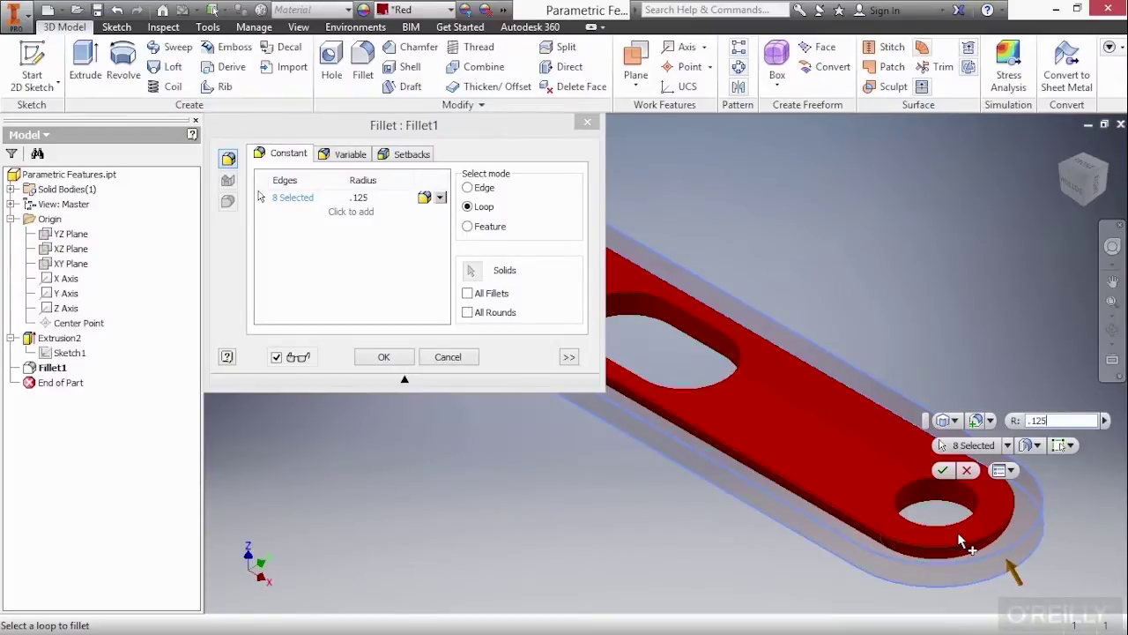
key("Return")
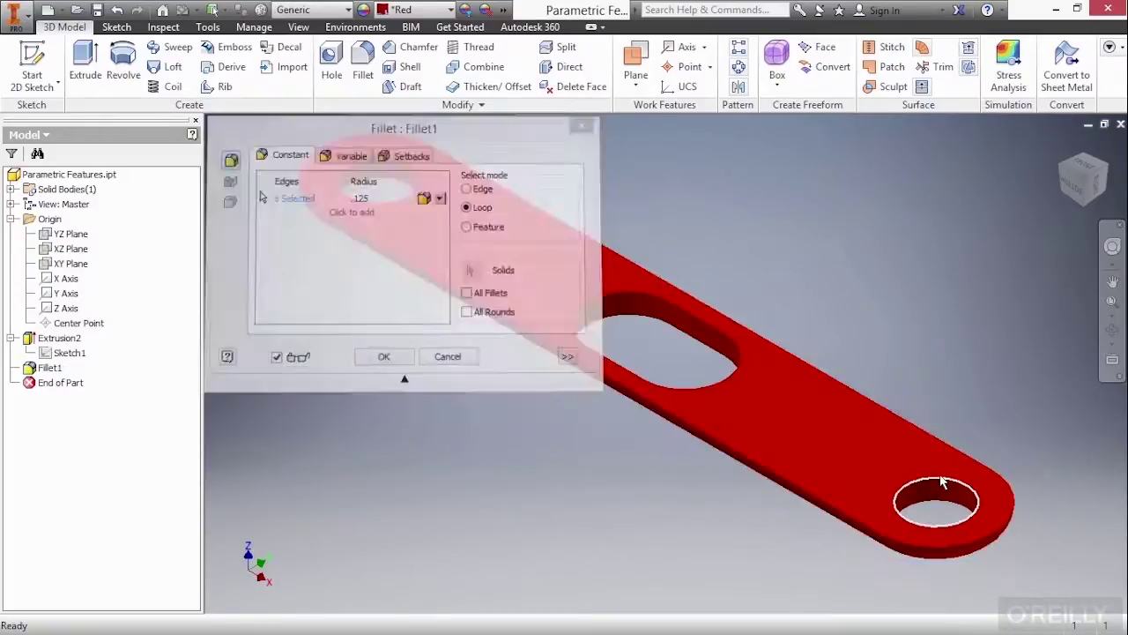
key("F6")
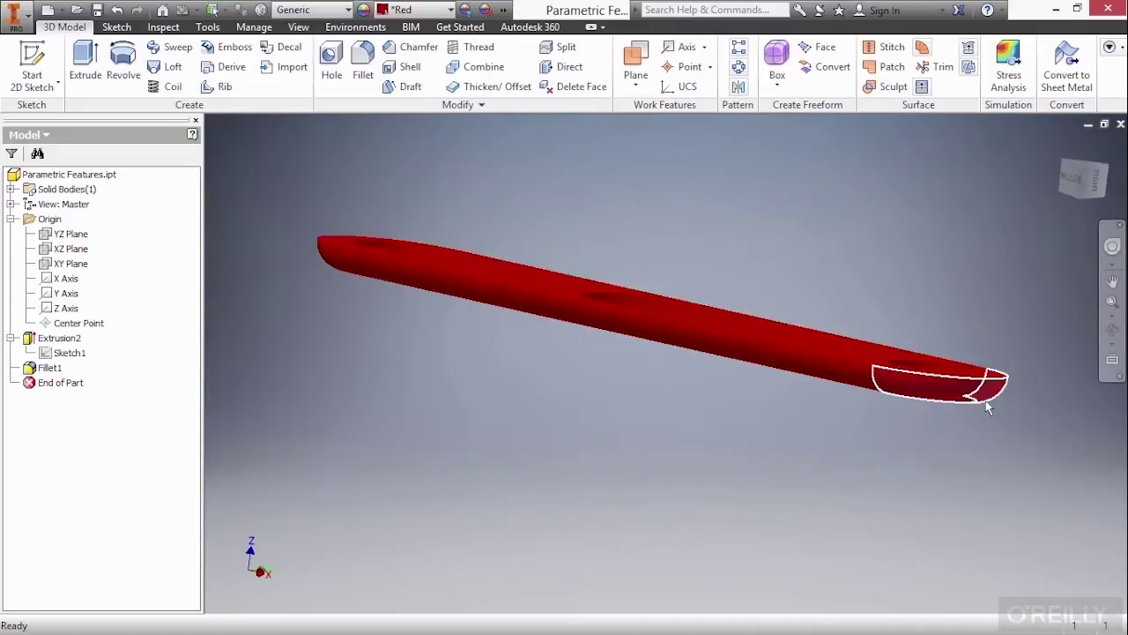
Step: Change Fillet1's radius to 0.188 in, then reopen Fillet1 for another edit
middle_click_drag(985, 400, 956, 413, "shift")
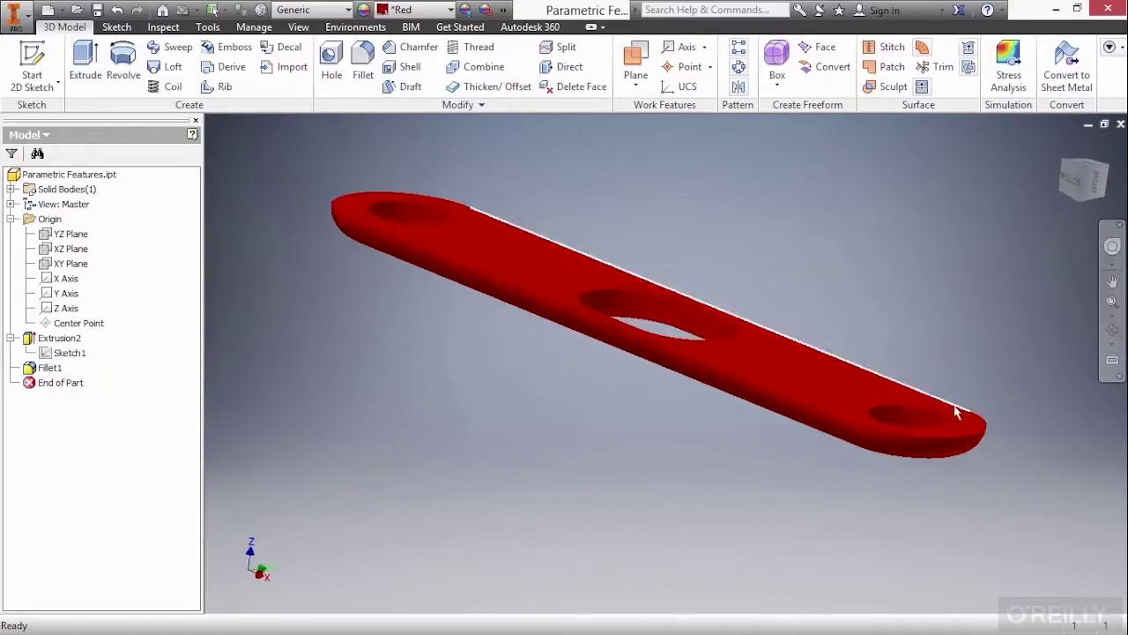
double_click(49, 368)
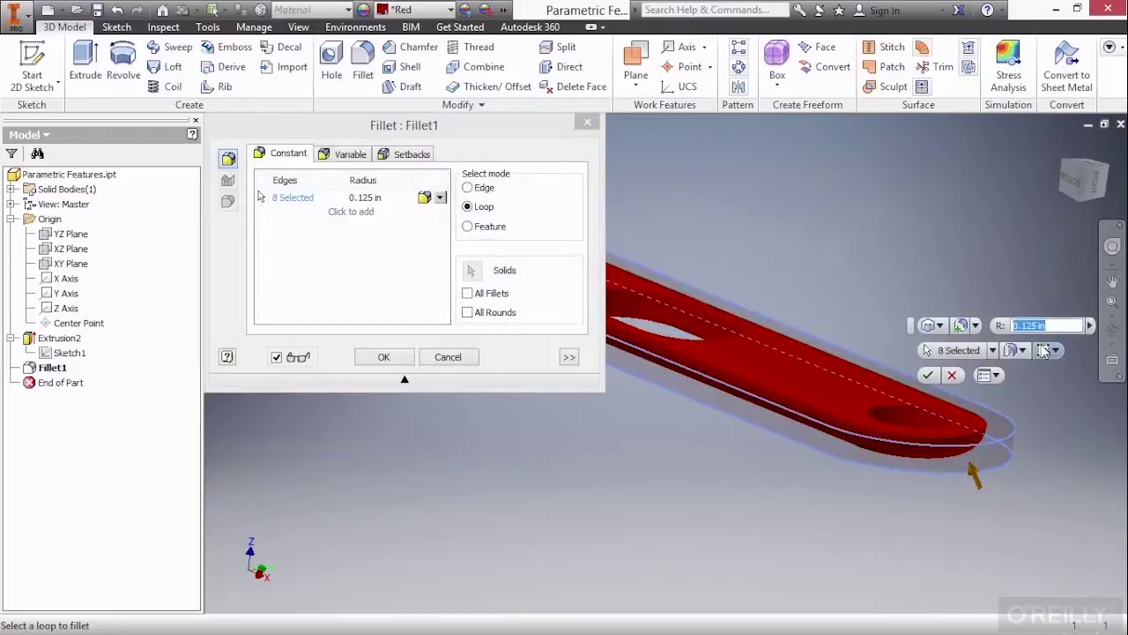
type(".188")
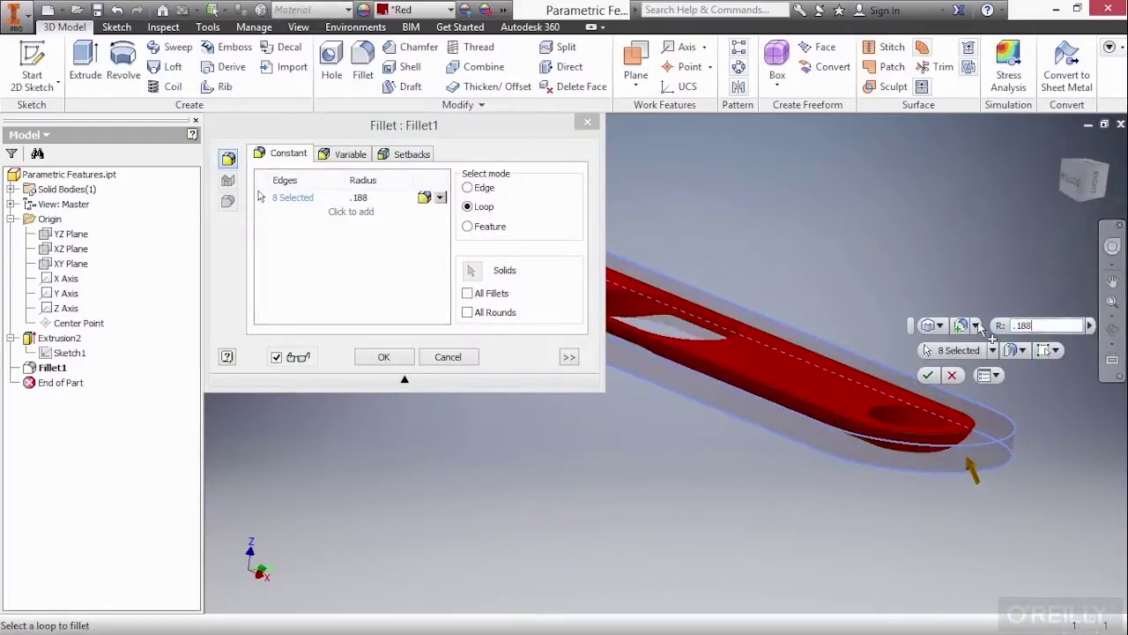
left_click(927, 375)
middle_click_drag(860, 484, 319, 451, "shift")
double_click(49, 368)
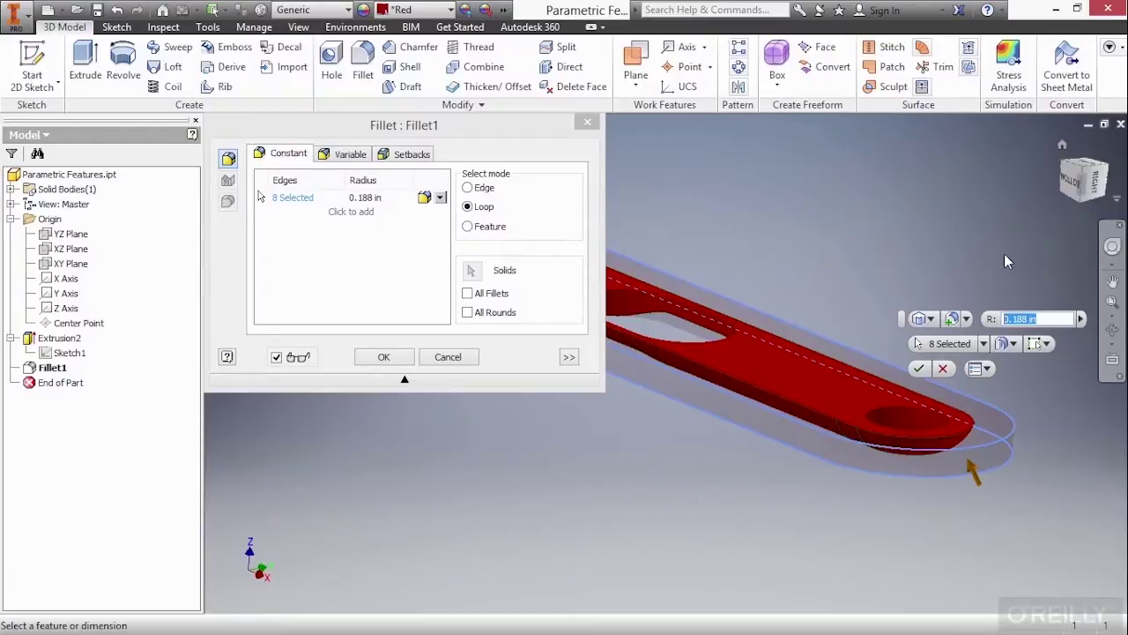
Step: Enter d23/4 as Fillet1's radius so it follows the thickness, then return to home view
type("d23")
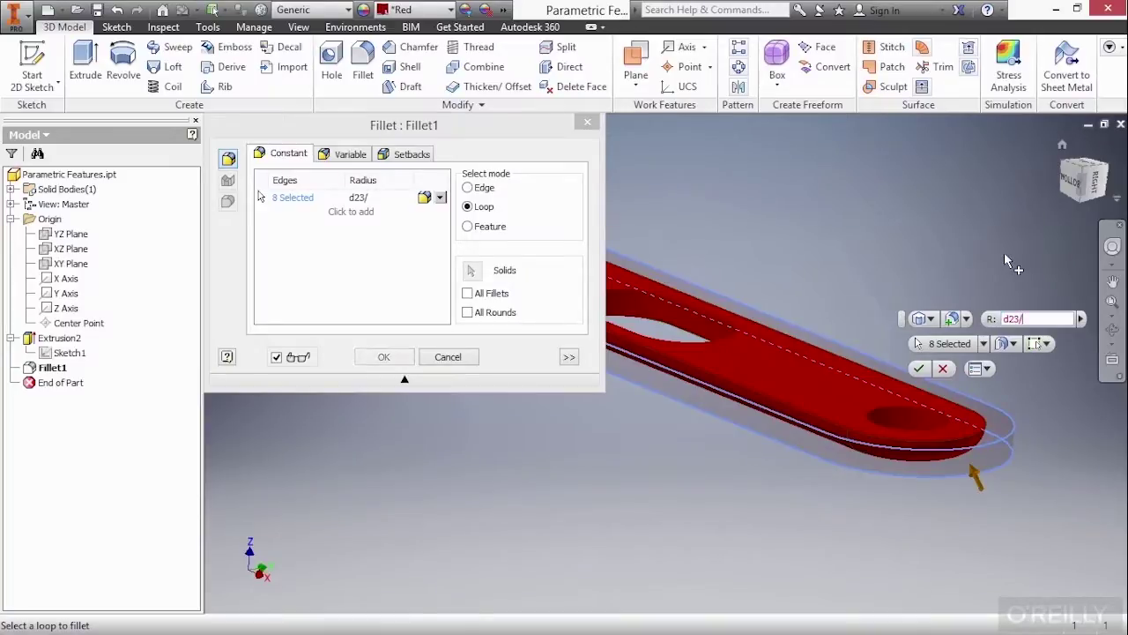
type("/4")
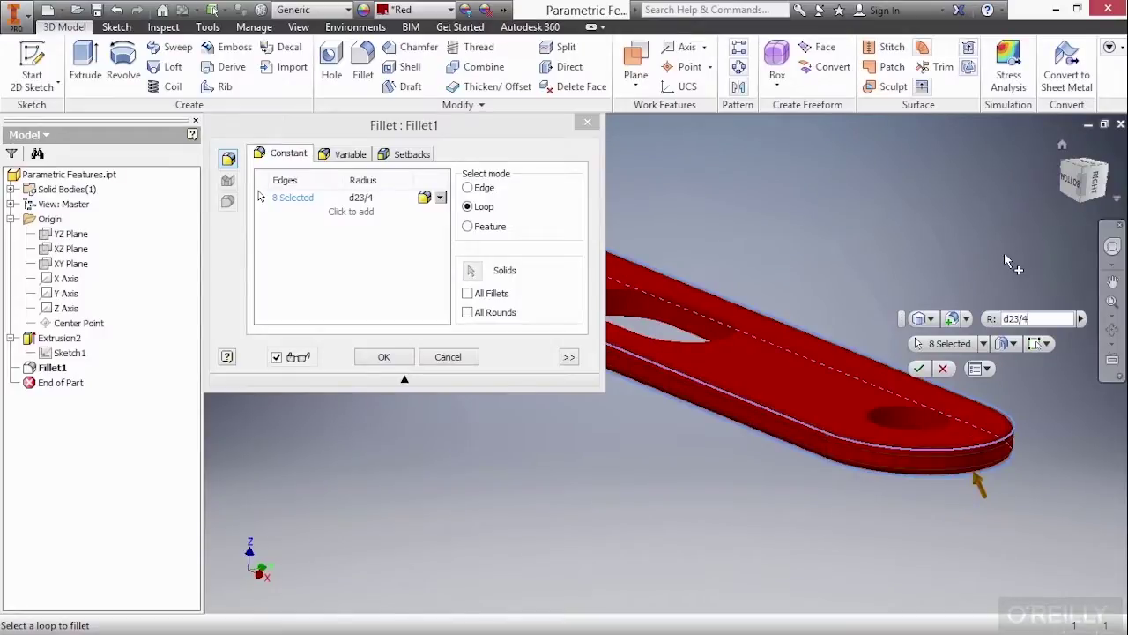
left_click(918, 370)
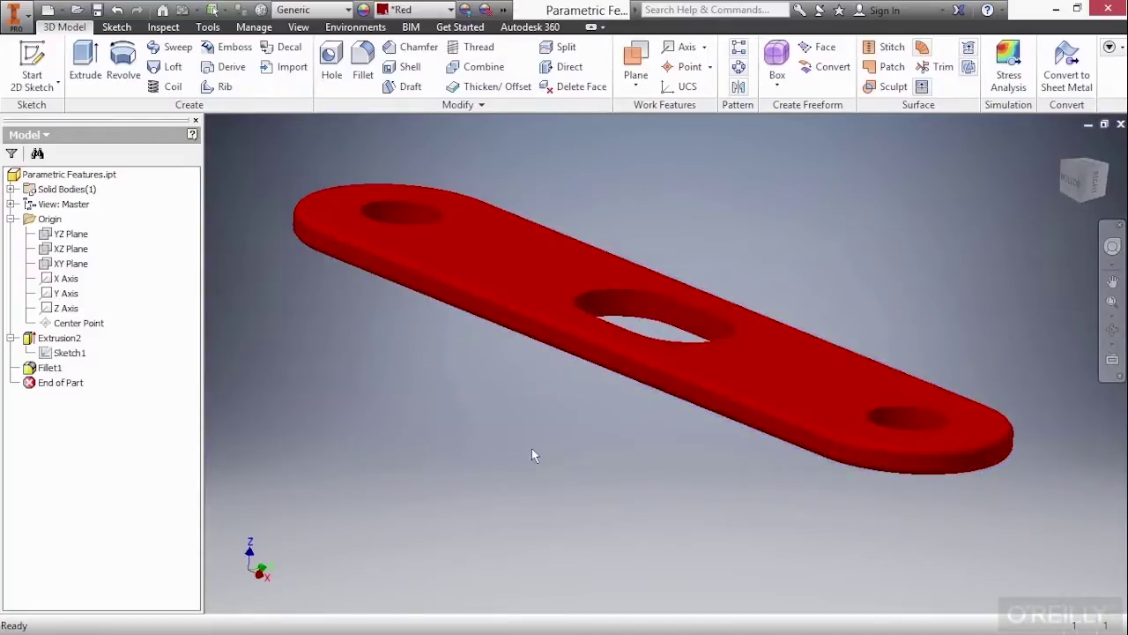
key("F6")
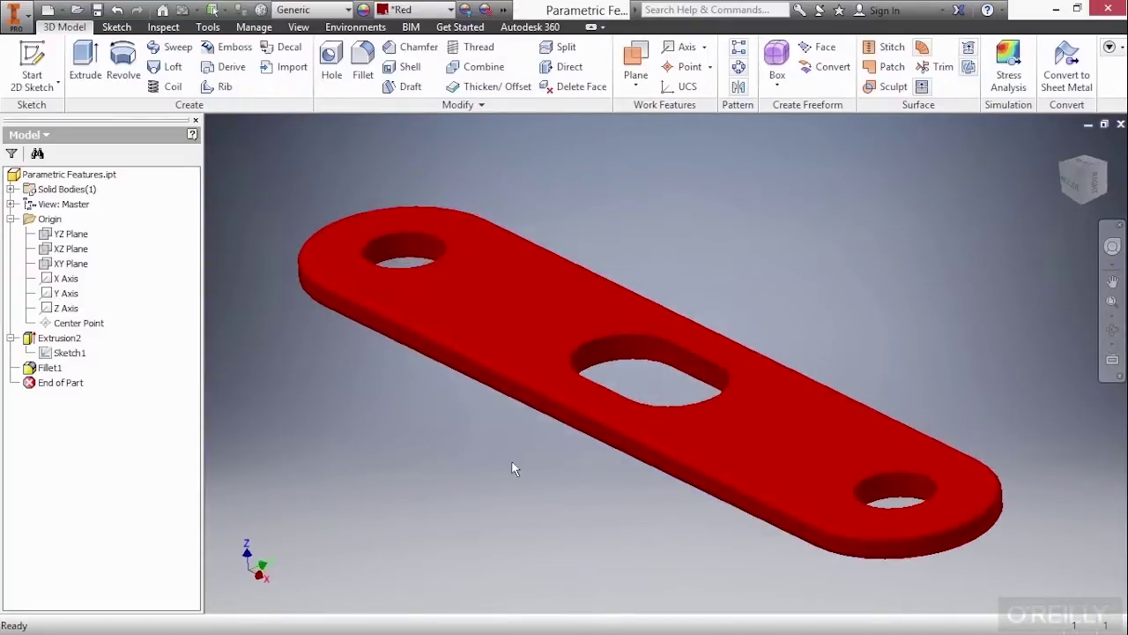
Step: Show Extrusion2's dimensions and change the .125 thickness (d23) to .5
right_click(68, 340)
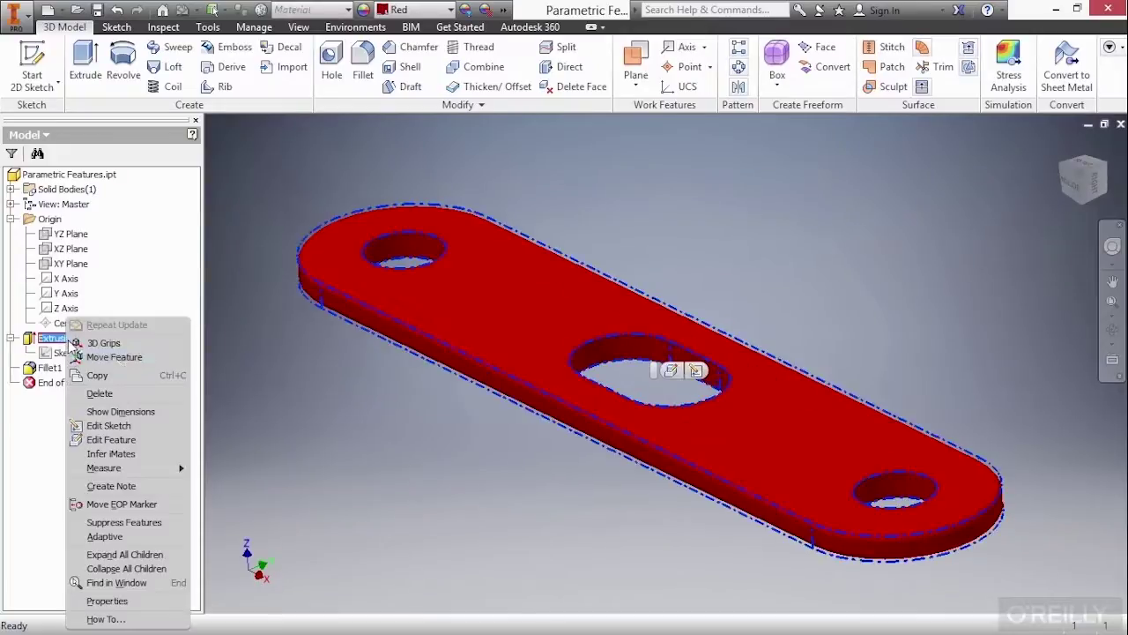
left_click(120, 411)
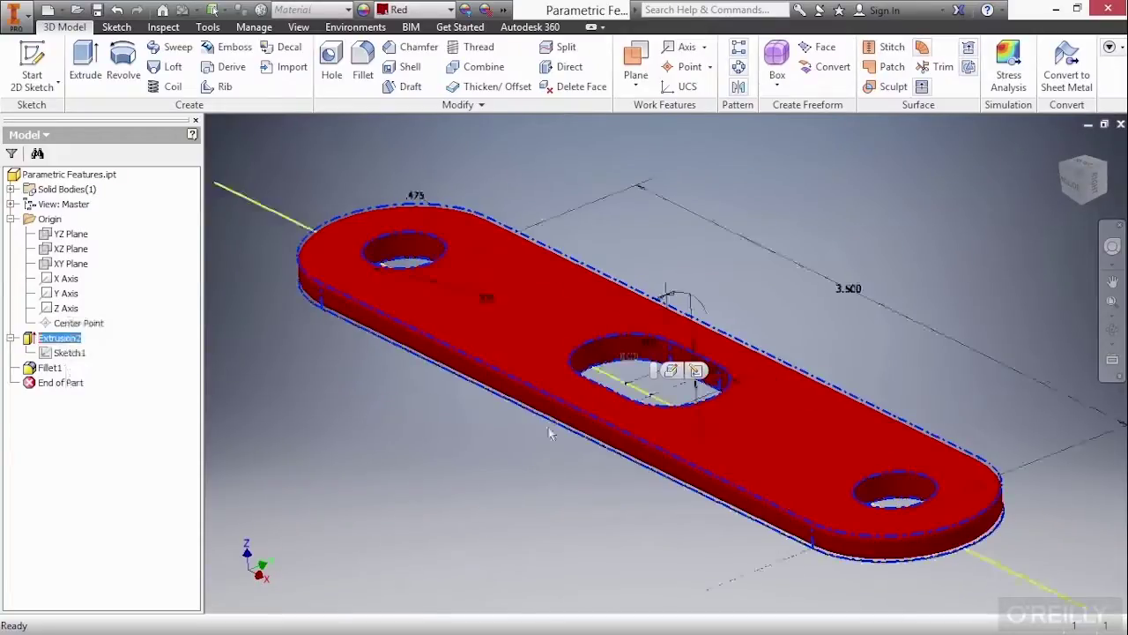
left_click(693, 366)
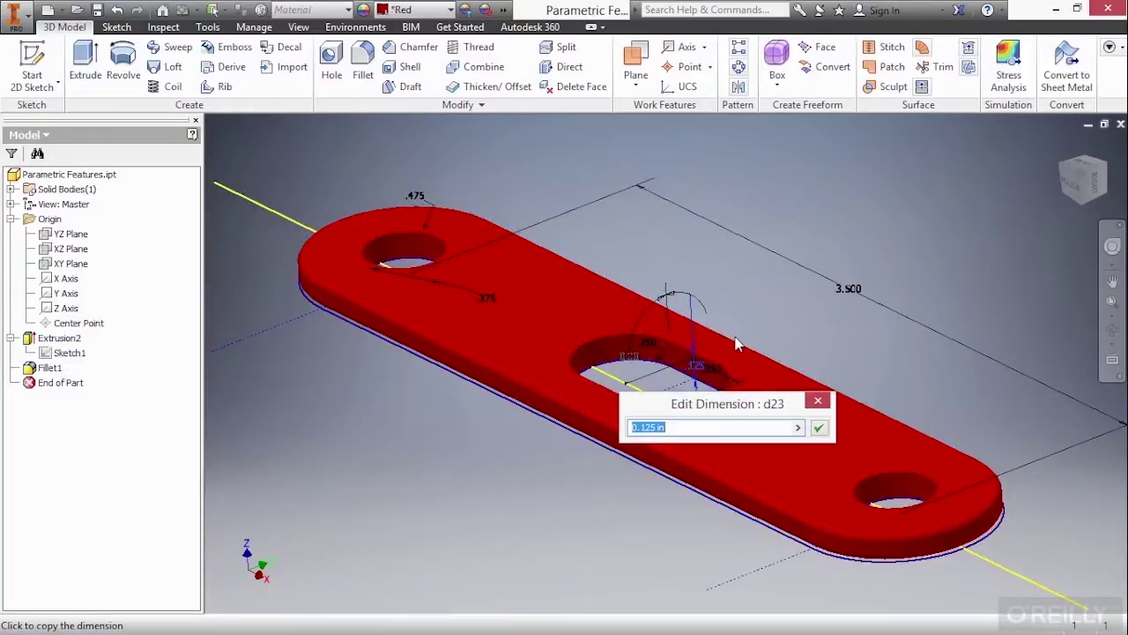
type(".5")
key("Return")
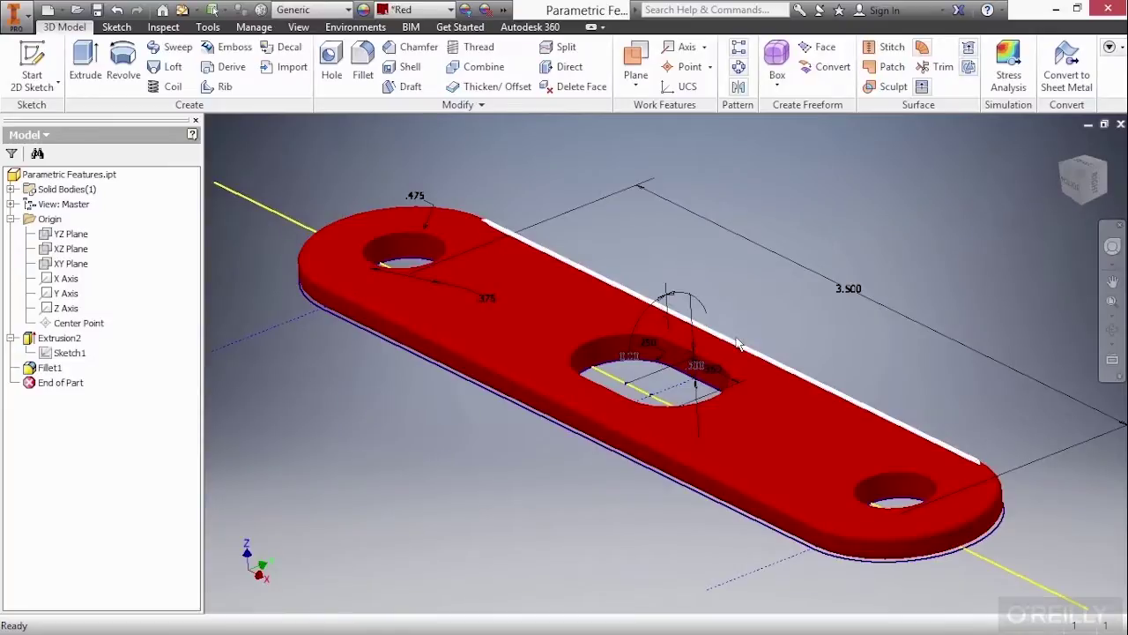
Step: Update the part so the bar rebuilds .500 thick with an enlarged fillet
left_click(192, 10)
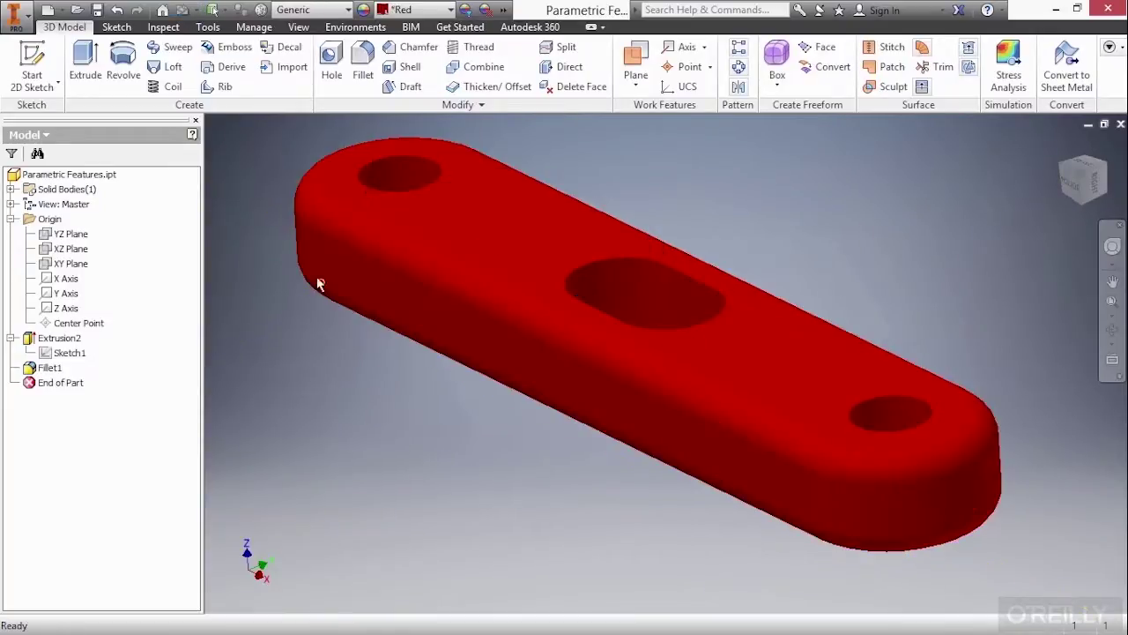